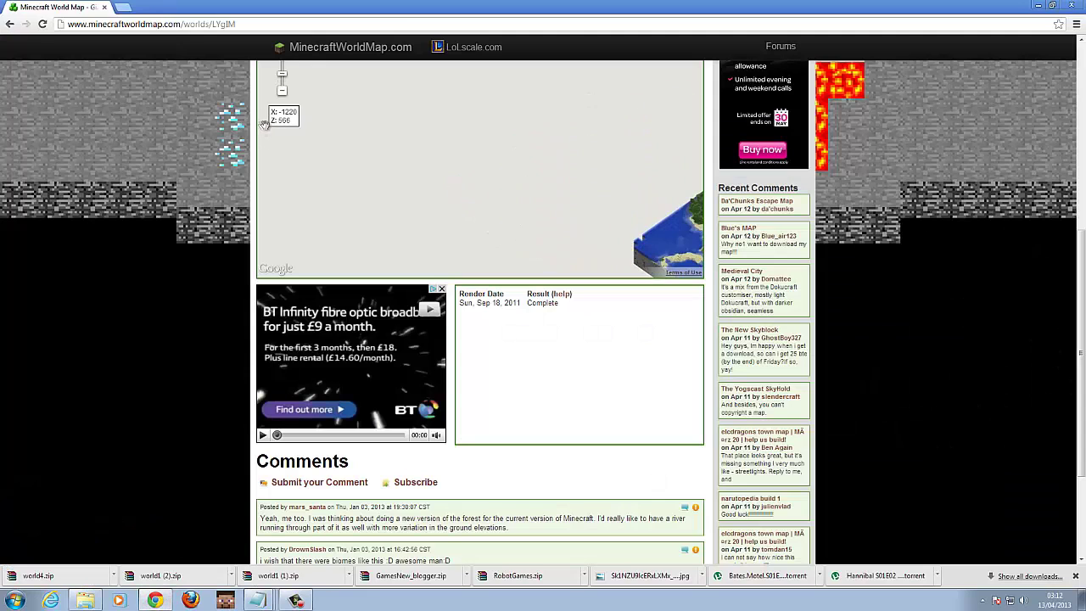
- Return to the popular Minecraft worlds listing and look through the maps offered for download
left_click(136, 182)
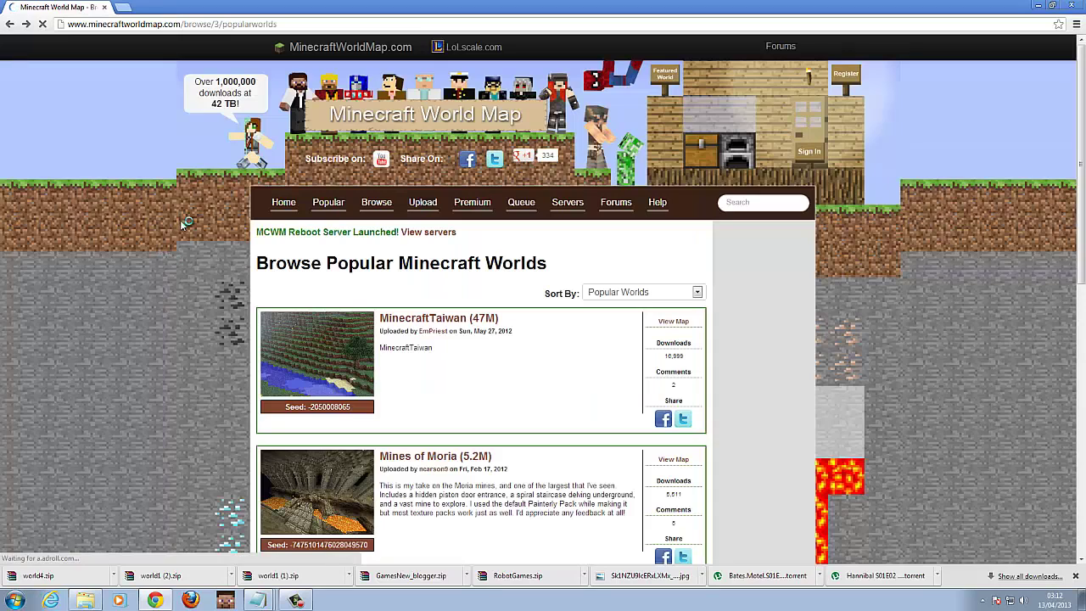
scroll(180, 225, "up", 20)
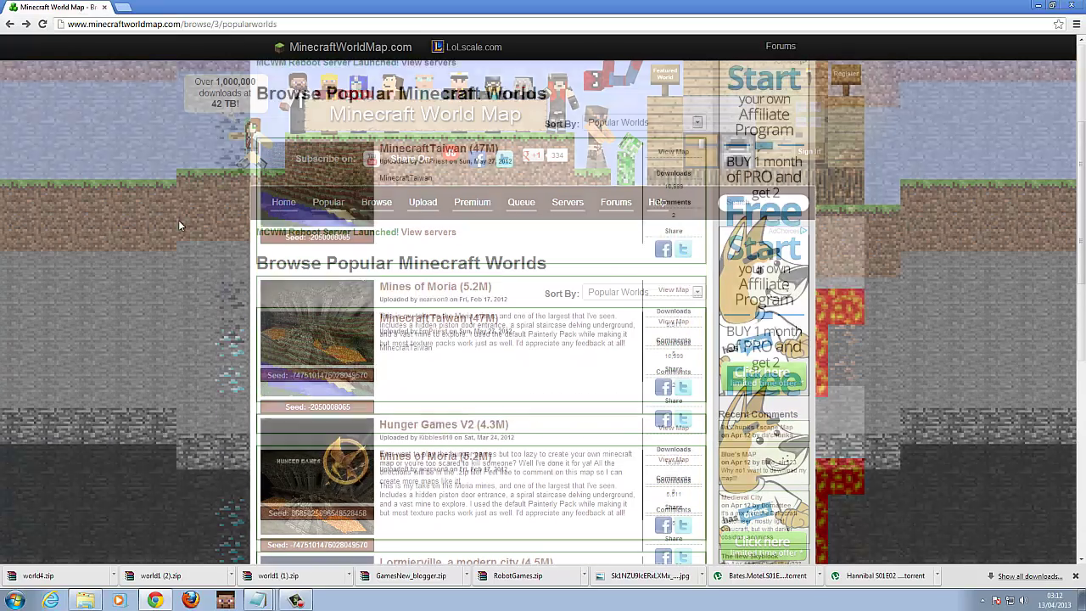
scroll(490, 289, "down", 3)
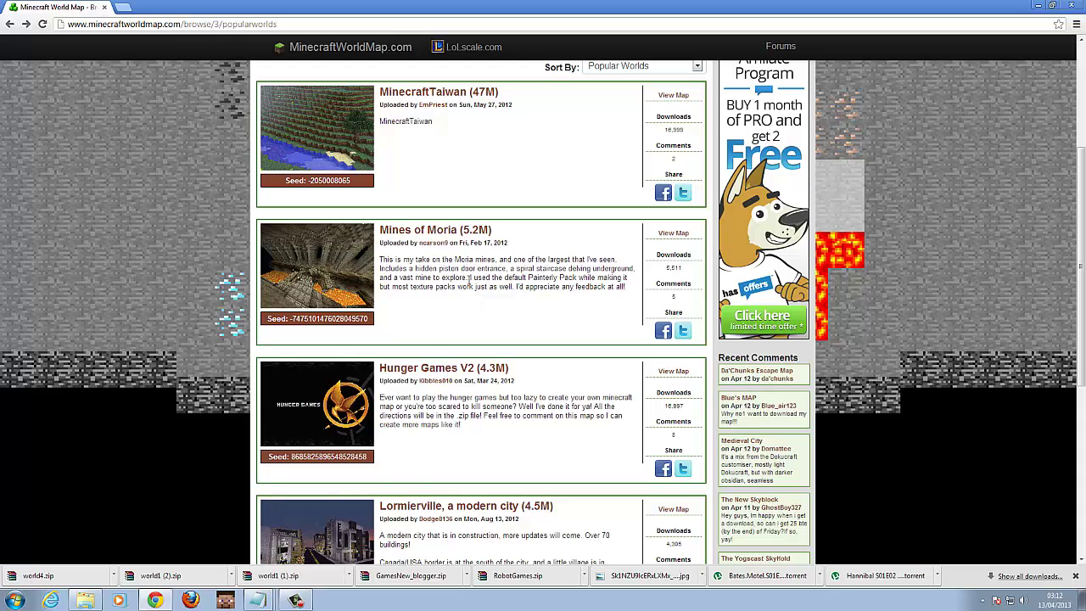
scroll(469, 278, "up", 2)
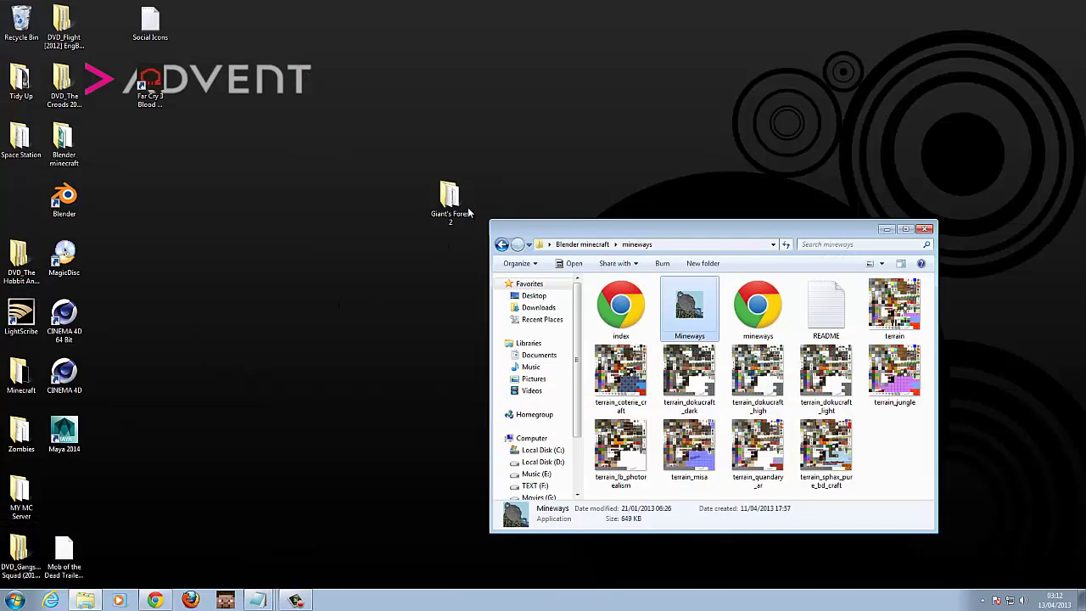
- Select the Giant's Forest 2 folder on the desktop, and view the .minecraft saves folder reached through %APPDATA%
left_click(453, 204)
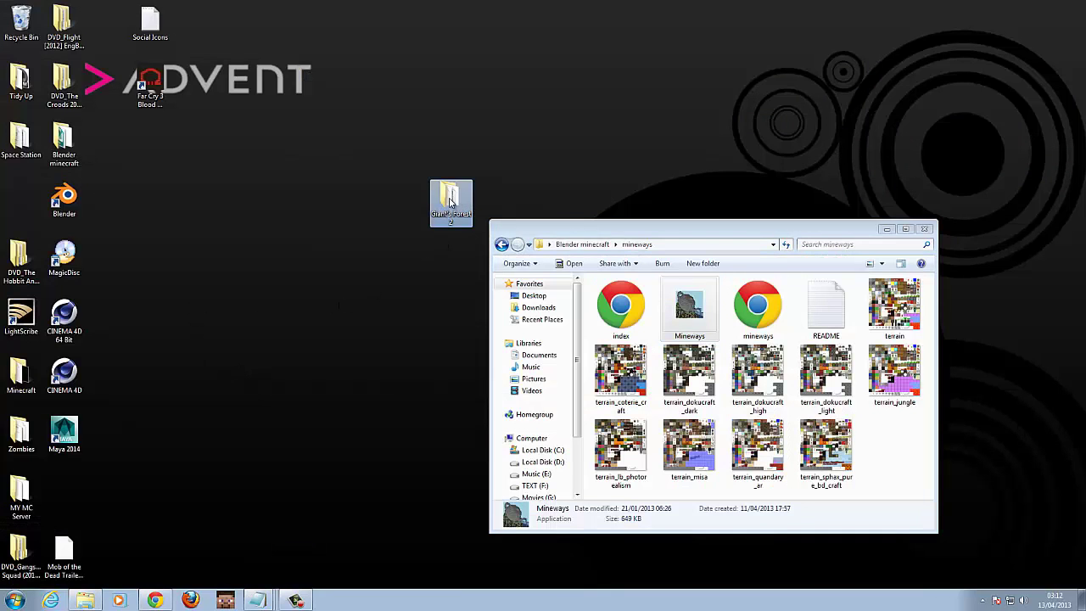
right_click(448, 204)
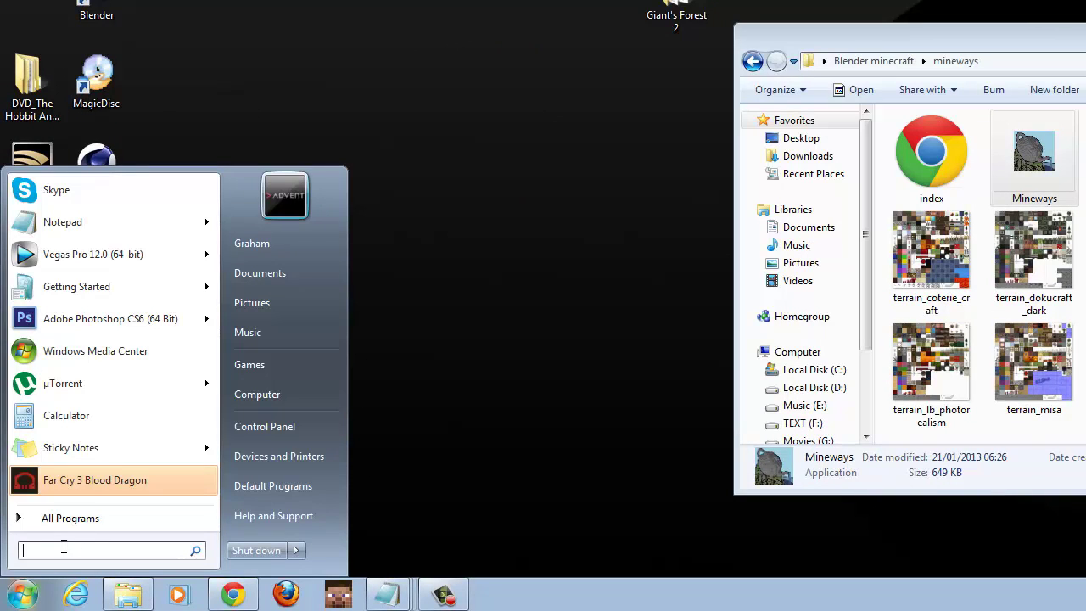
type("%APP")
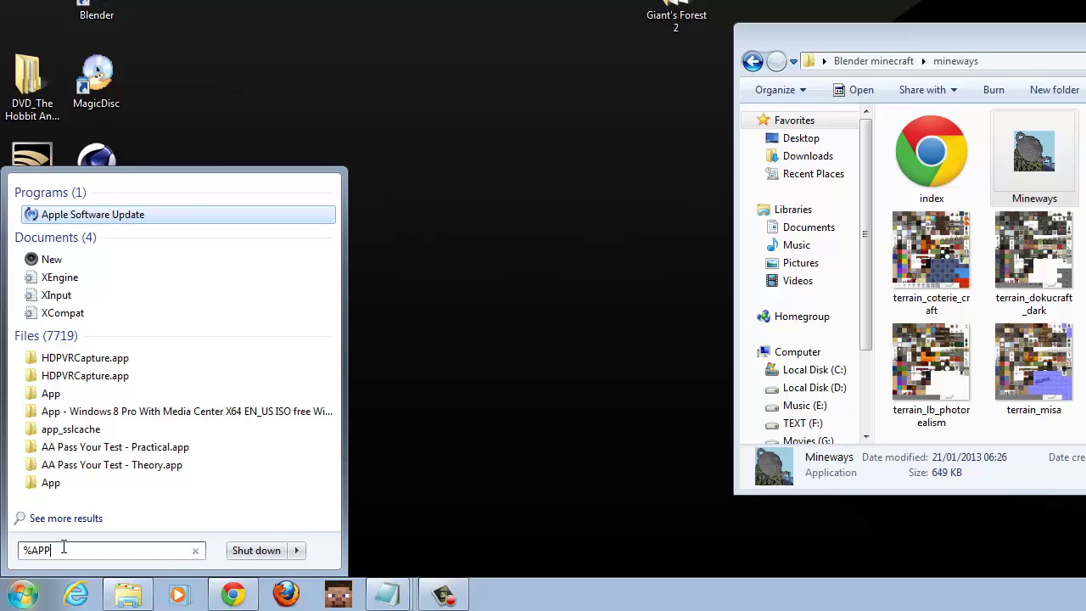
type("DATA%")
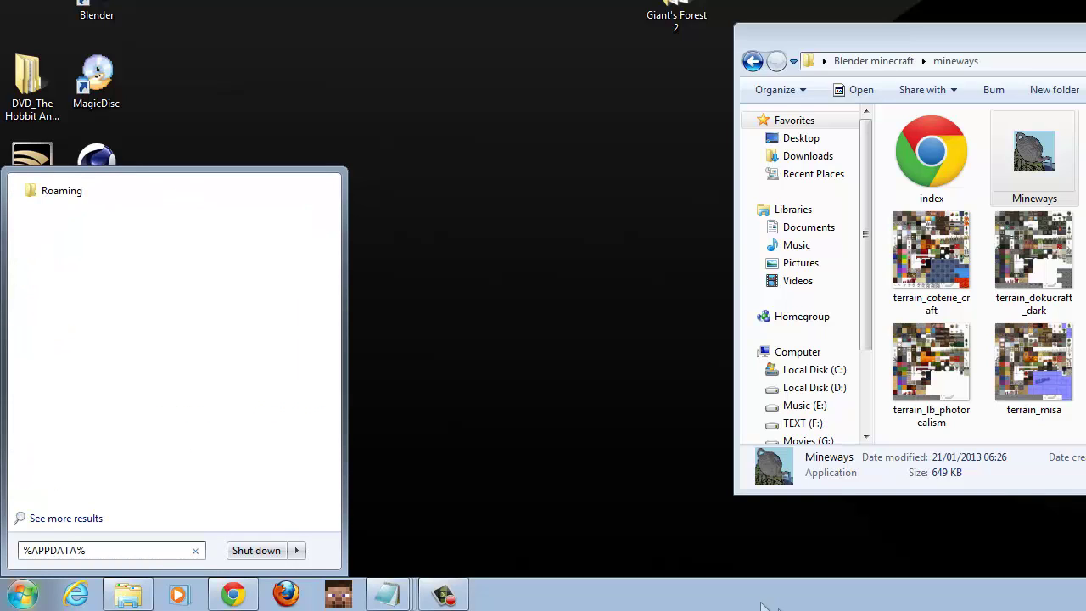
key("Return")
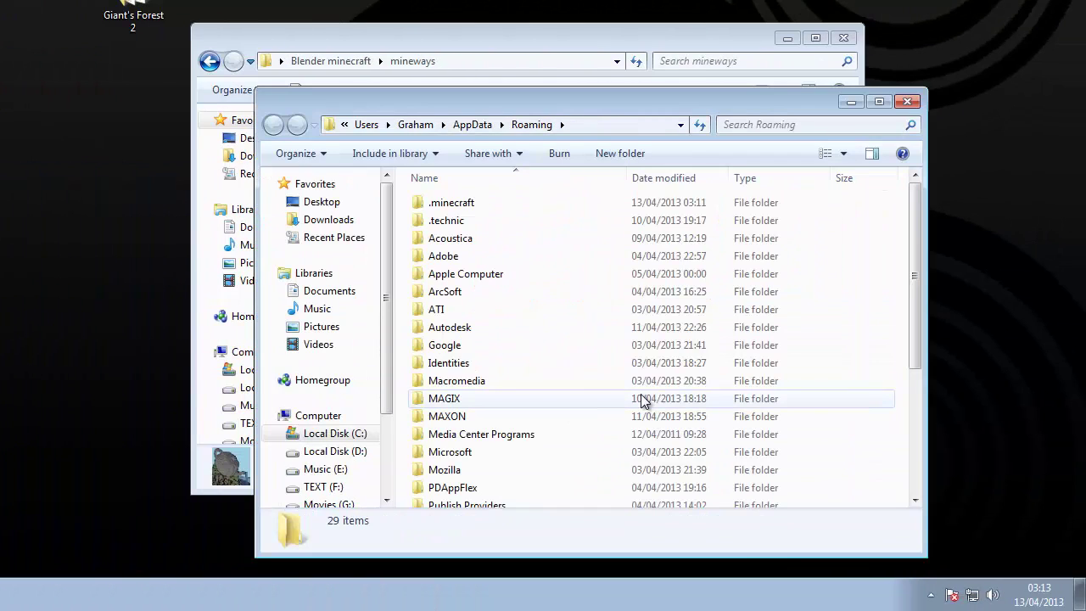
double_click(475, 208)
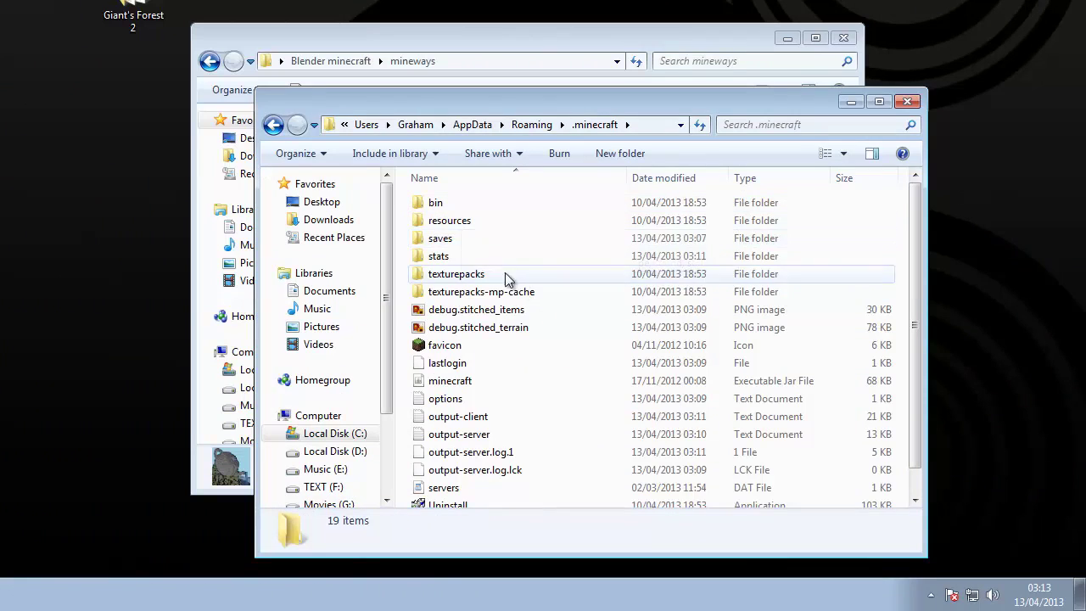
double_click(453, 239)
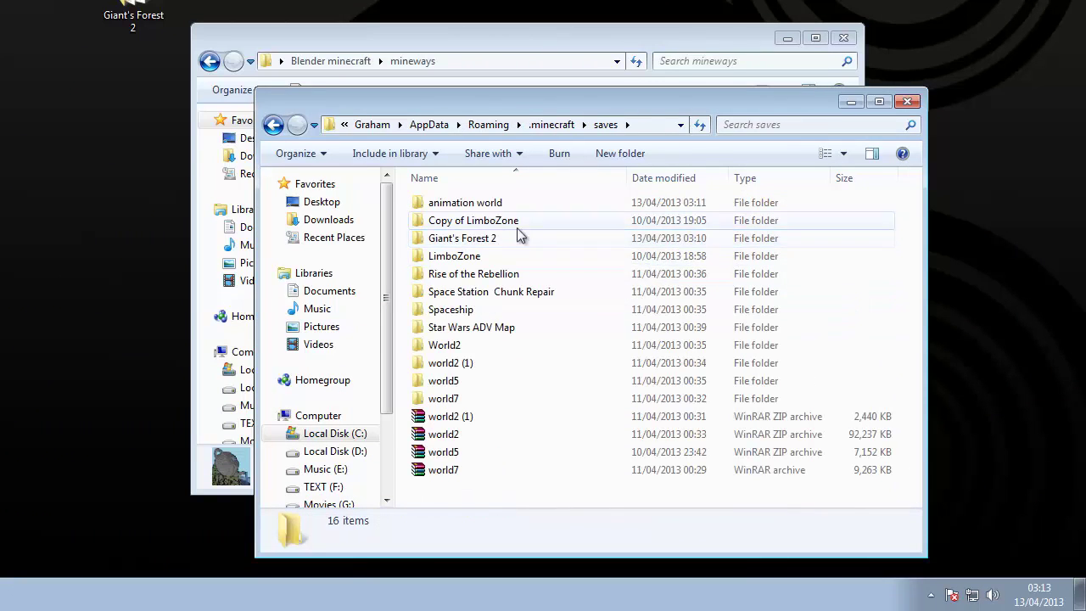
left_click(902, 101)
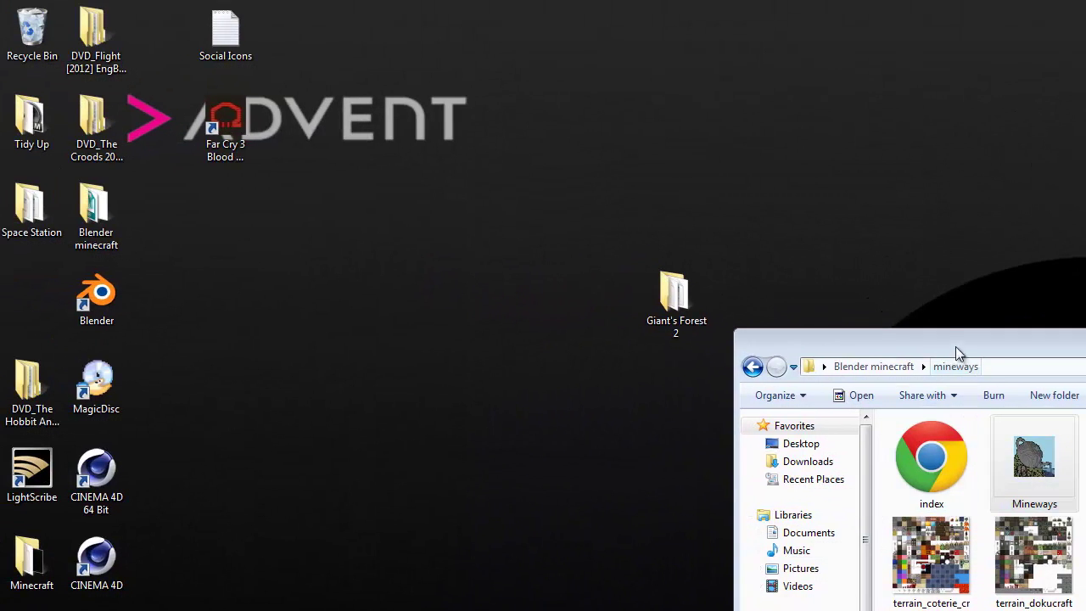
- Launch Mineways from the mineways folder and reposition its window on the desktop
left_click_drag(955, 346, 617, 336)
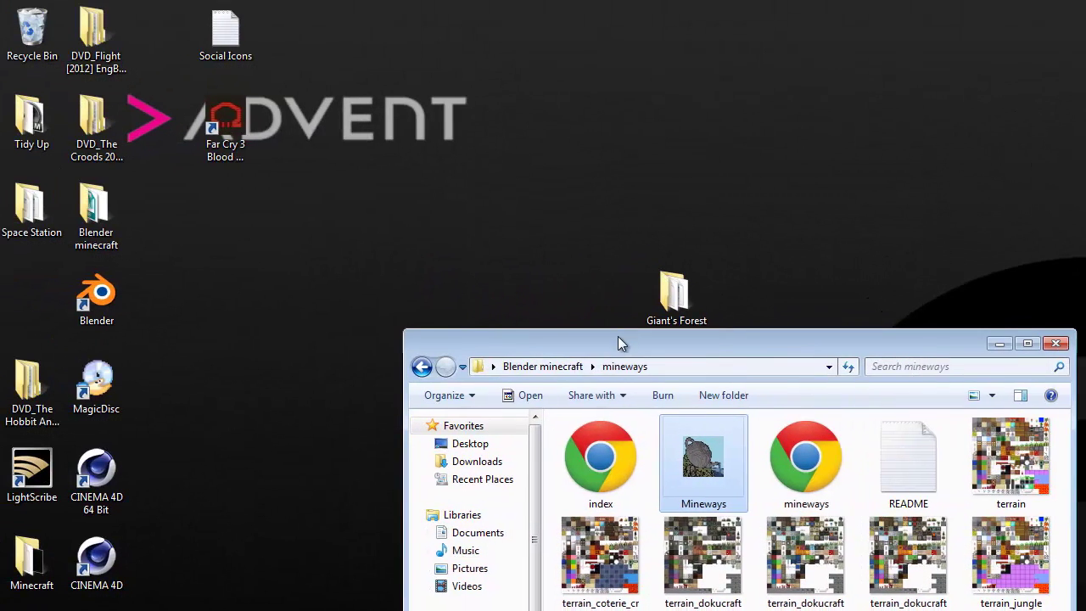
double_click(702, 462)
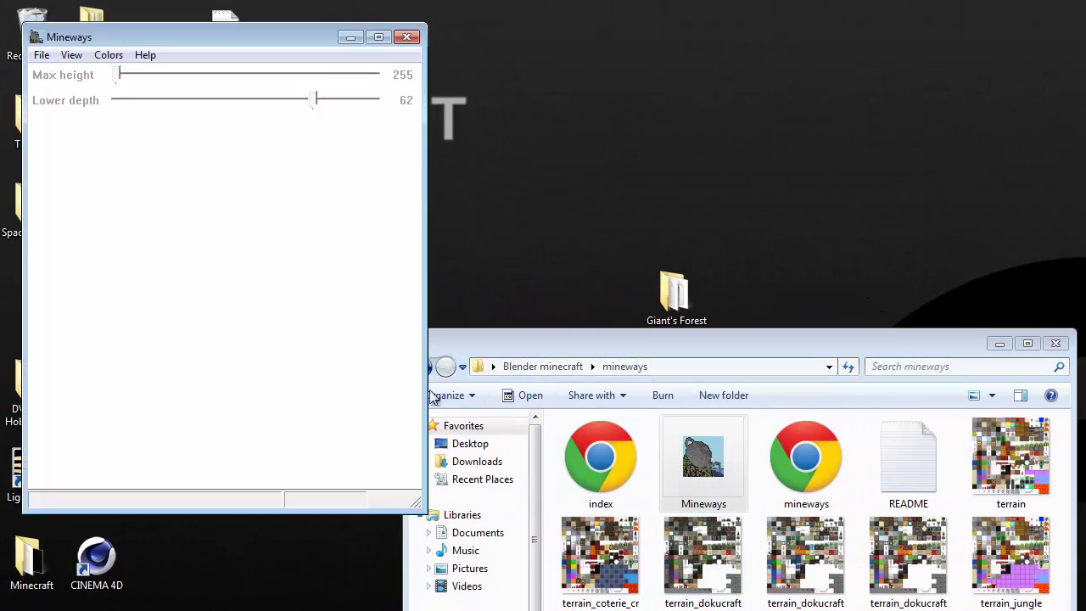
left_click(39, 55)
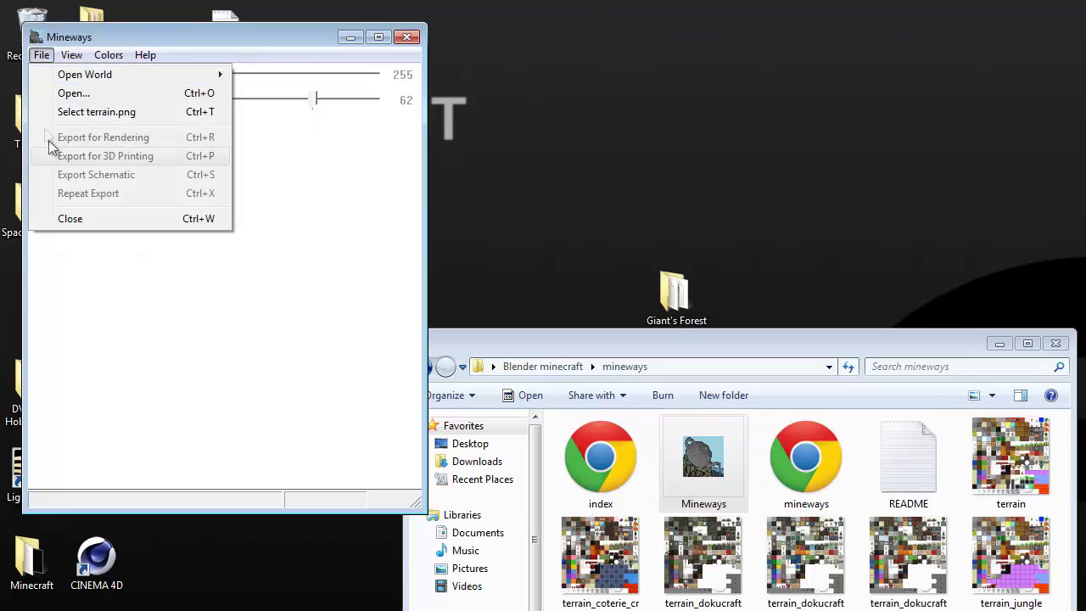
left_click(165, 36)
left_click_drag(166, 35, 352, 40)
- Choose the terrain image in the Blender minecraft\mineways folder as the terrain.png texture file
left_click(227, 60)
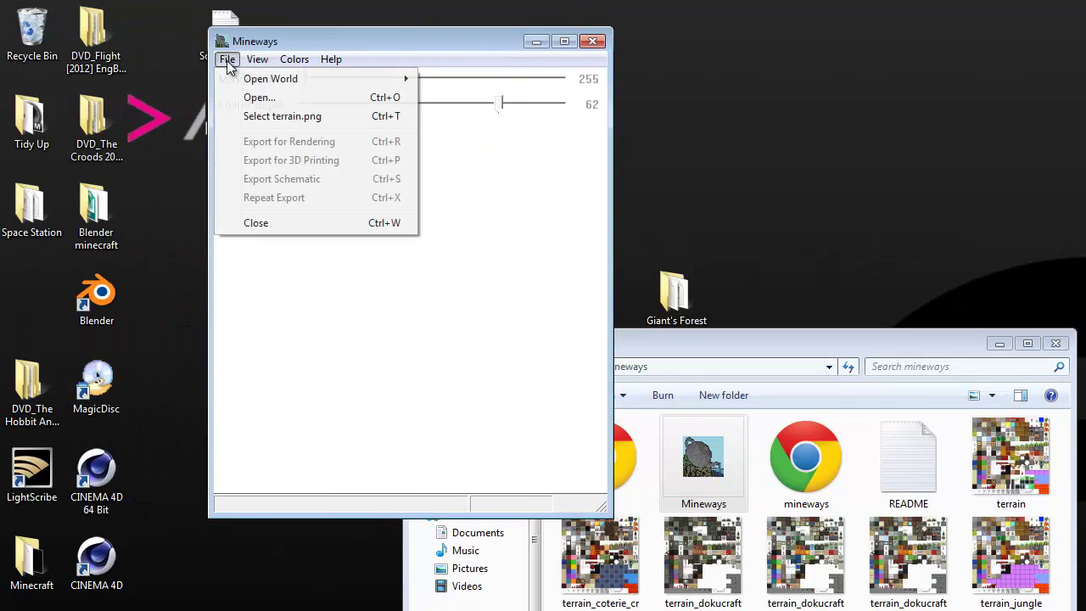
left_click(292, 114)
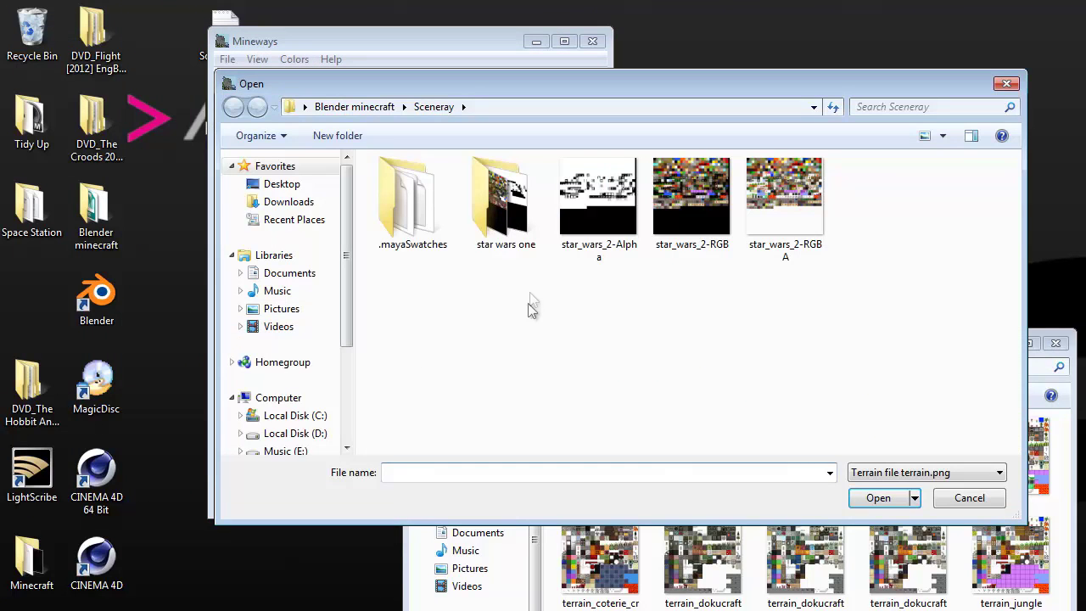
left_click(283, 184)
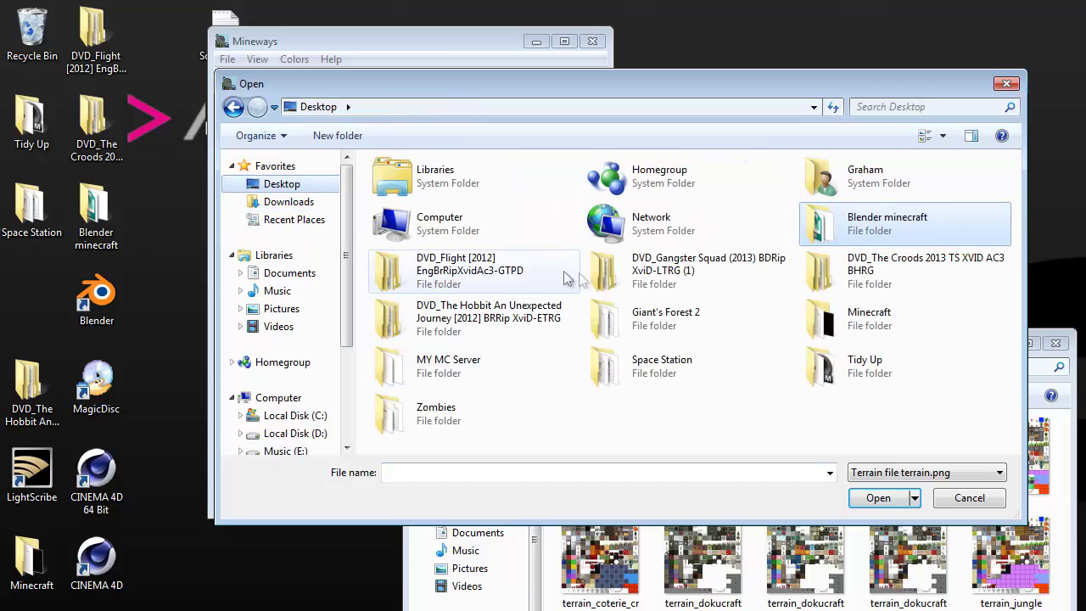
double_click(894, 231)
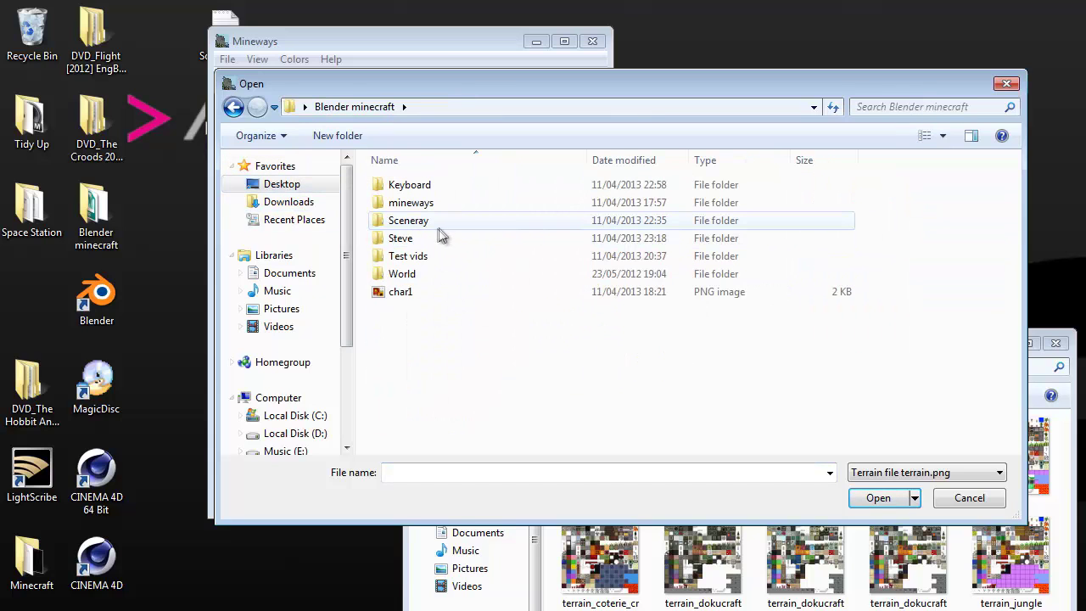
double_click(412, 203)
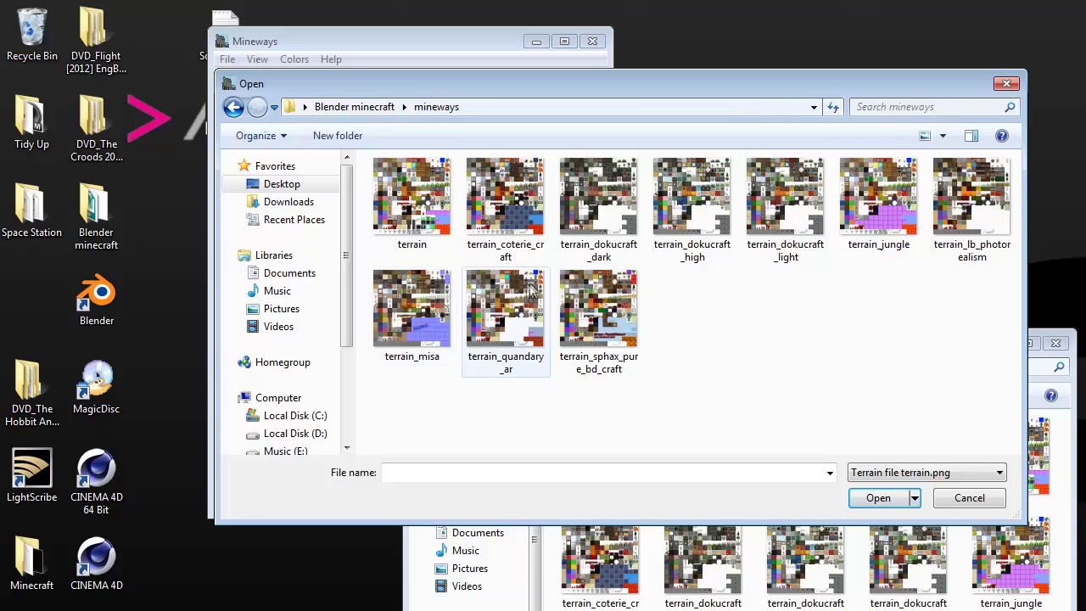
double_click(411, 207)
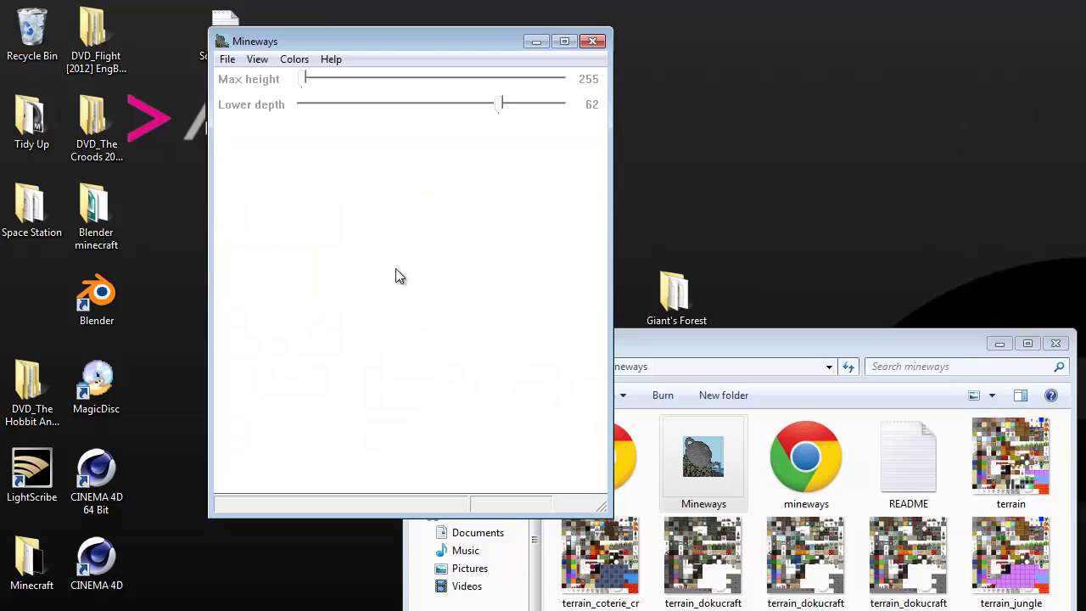
- Open the world named animation world in a maximized window and dismiss the block type warning
left_click(225, 60)
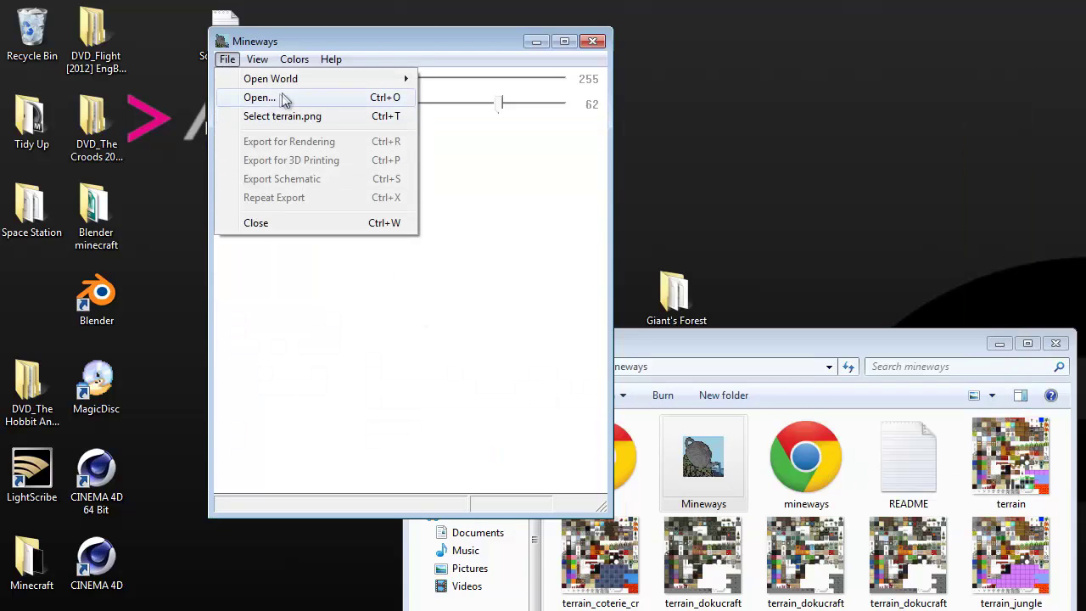
mouse_move(293, 88)
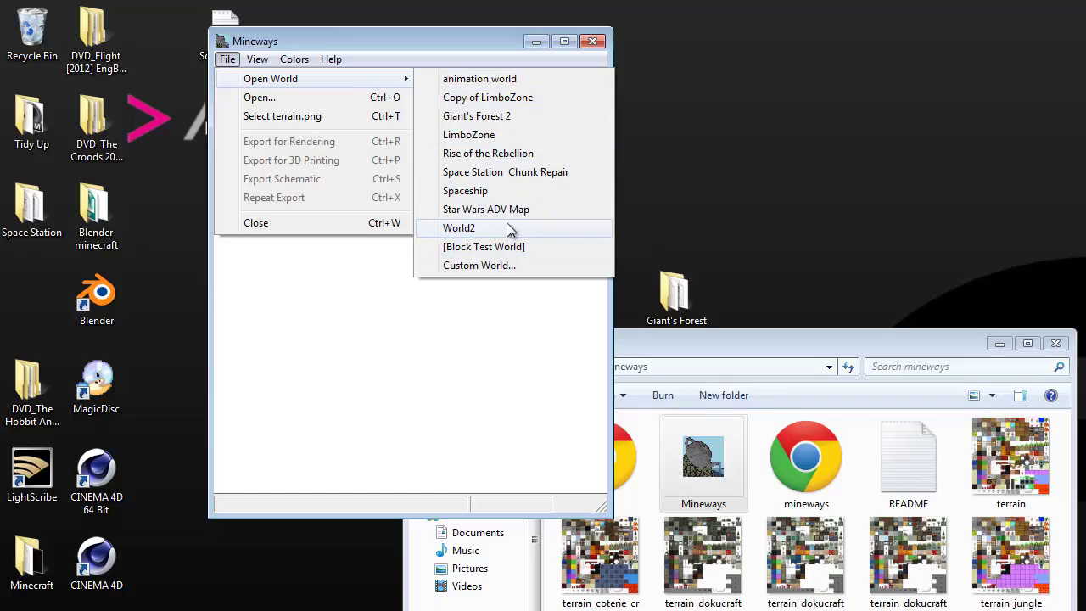
left_click(499, 82)
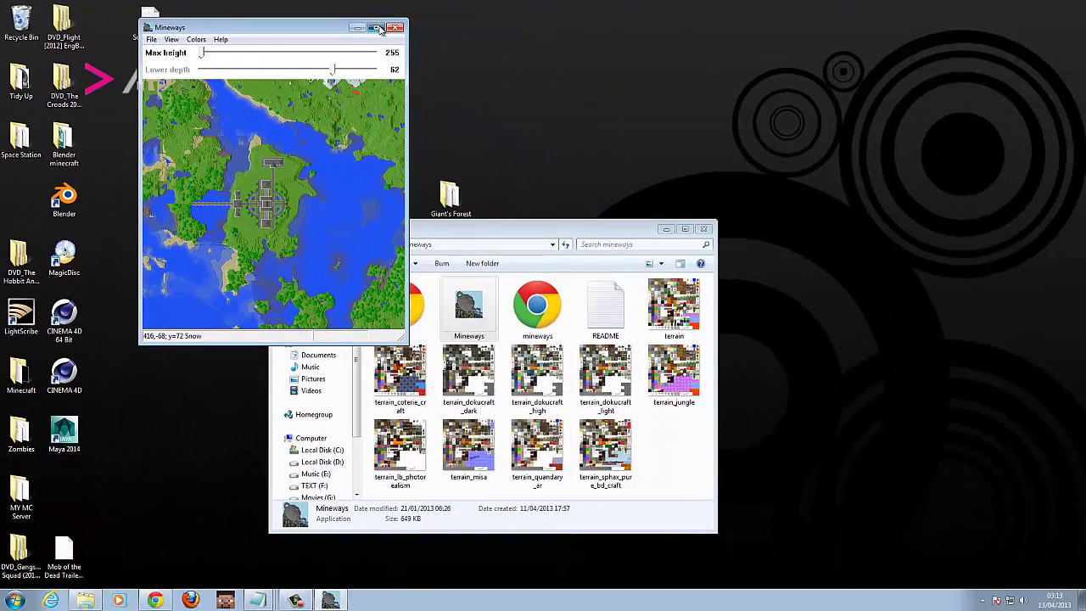
left_click(378, 28)
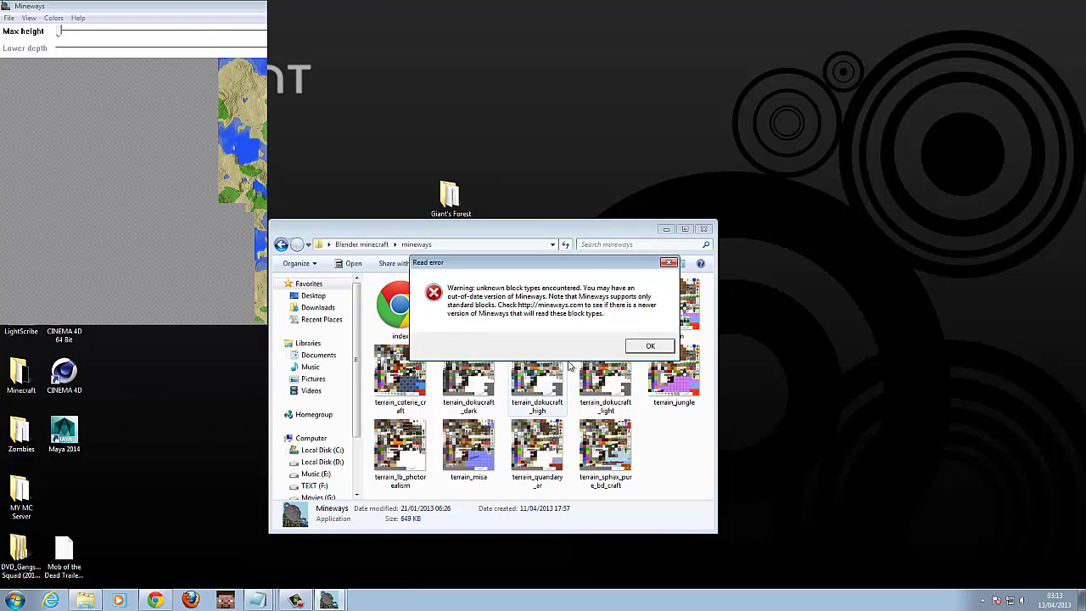
left_click(641, 349)
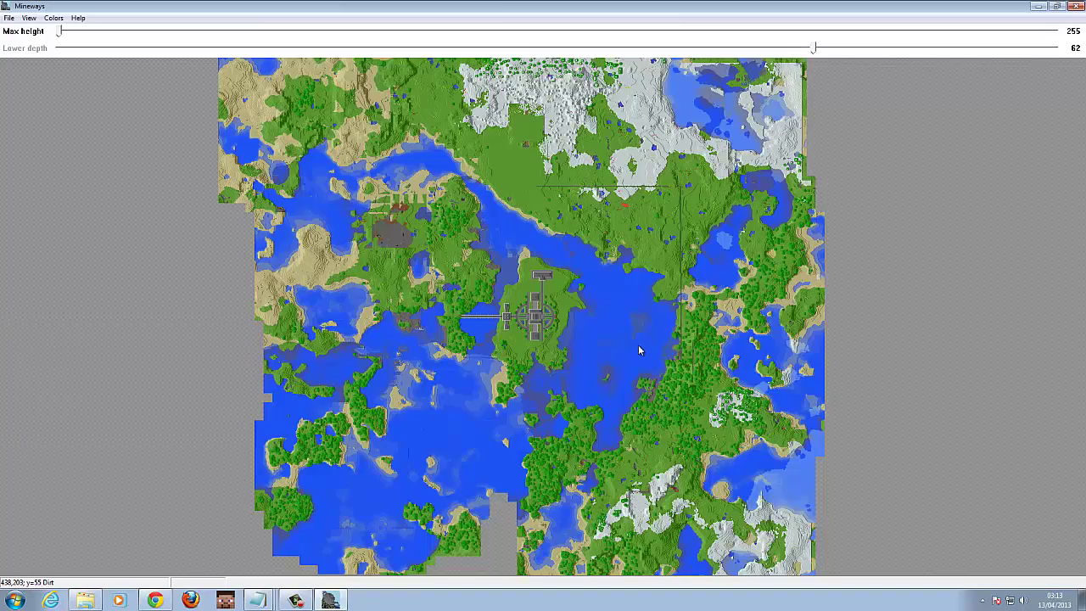
- Set the lower depth of the world map to 53
scroll(509, 312, "up", 5)
scroll(509, 312, "up", 3)
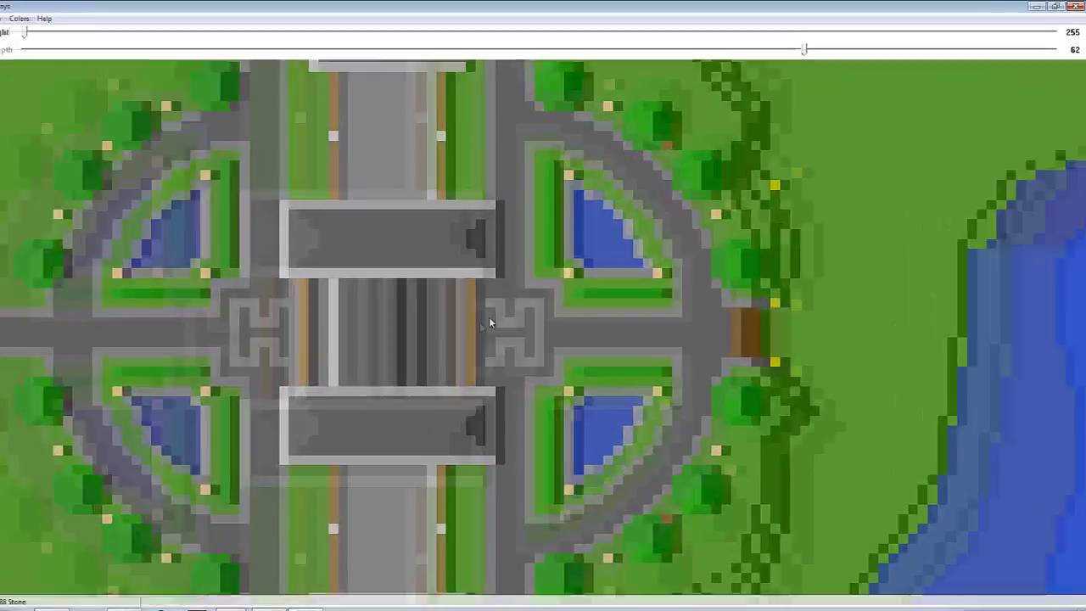
scroll(491, 316, "down", 10)
left_click_drag(211, 501, 174, 509)
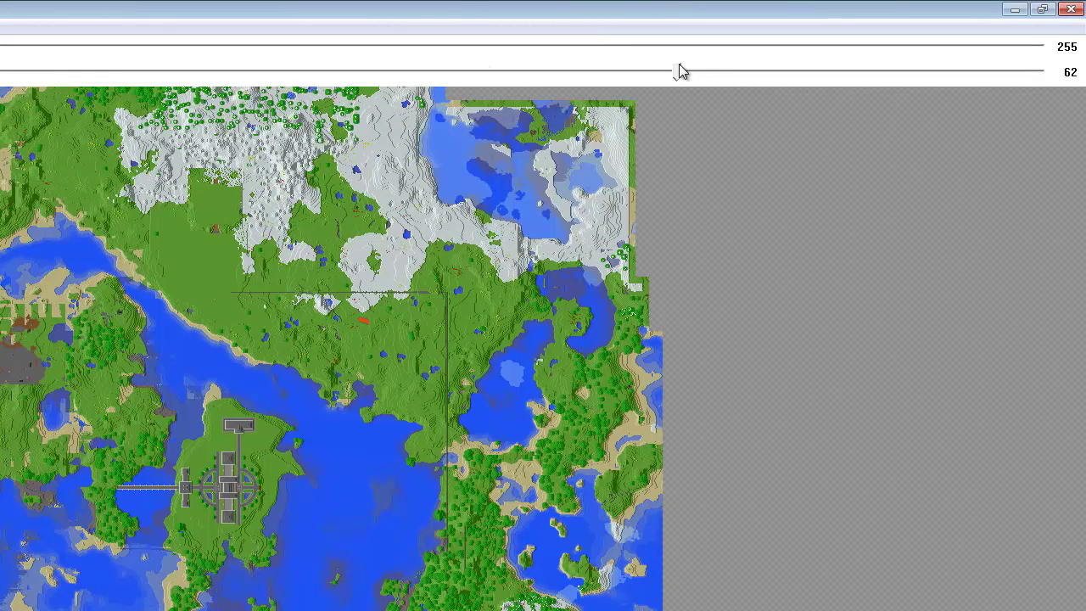
left_click_drag(678, 73, 735, 88)
- Select a rectangular area over the forest south of the central island, accepting the suggested lower depth of 57
scroll(343, 500, "up", 8)
scroll(343, 500, "down", 8)
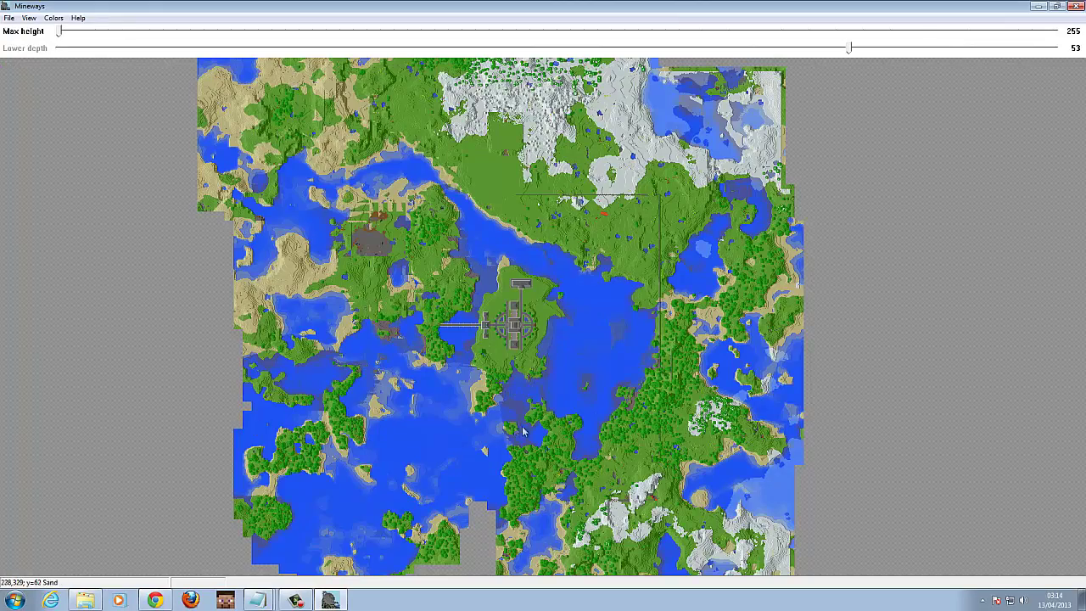
scroll(524, 431, "up", 3)
scroll(524, 431, "down", 3)
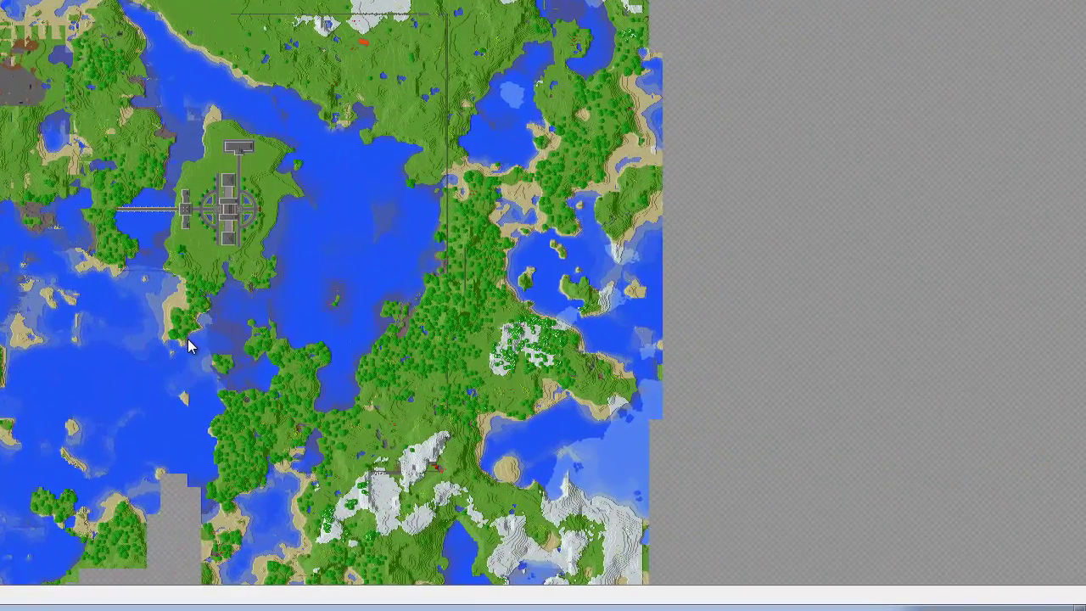
right_click_drag(488, 411, 545, 428)
right_click_drag(273, 369, 343, 481)
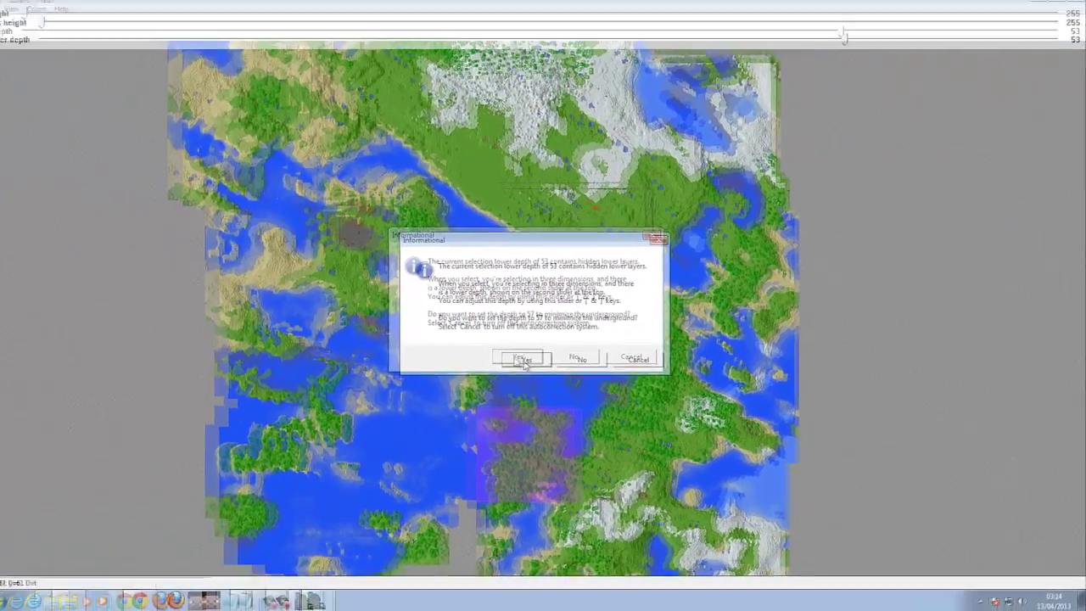
left_click(261, 266)
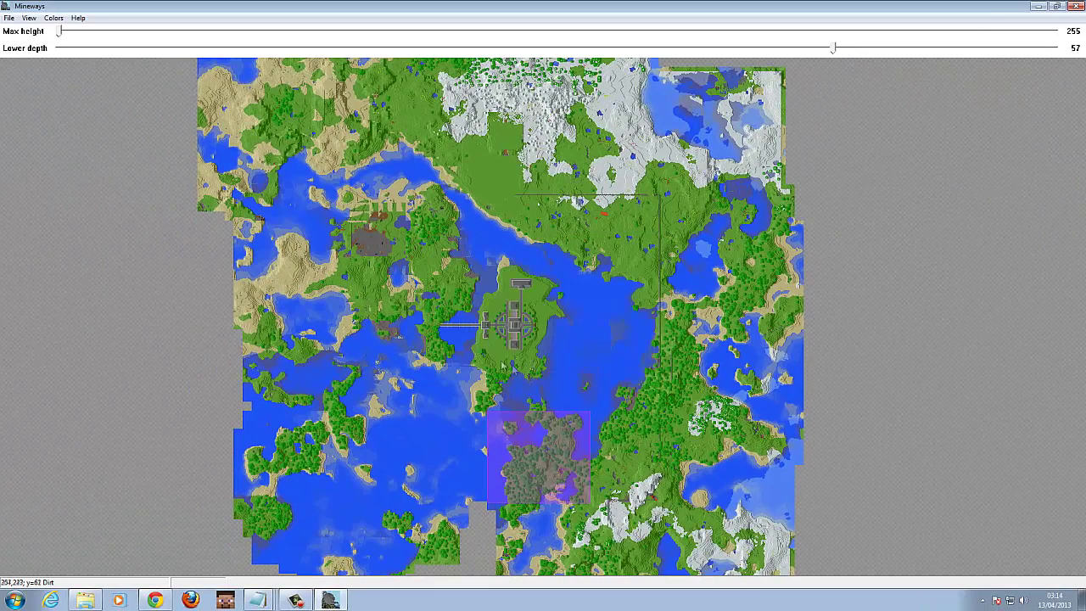
- Start an export for rendering and create a folder named Forest map inside Blender minecraft\Sceneray
left_click(10, 18)
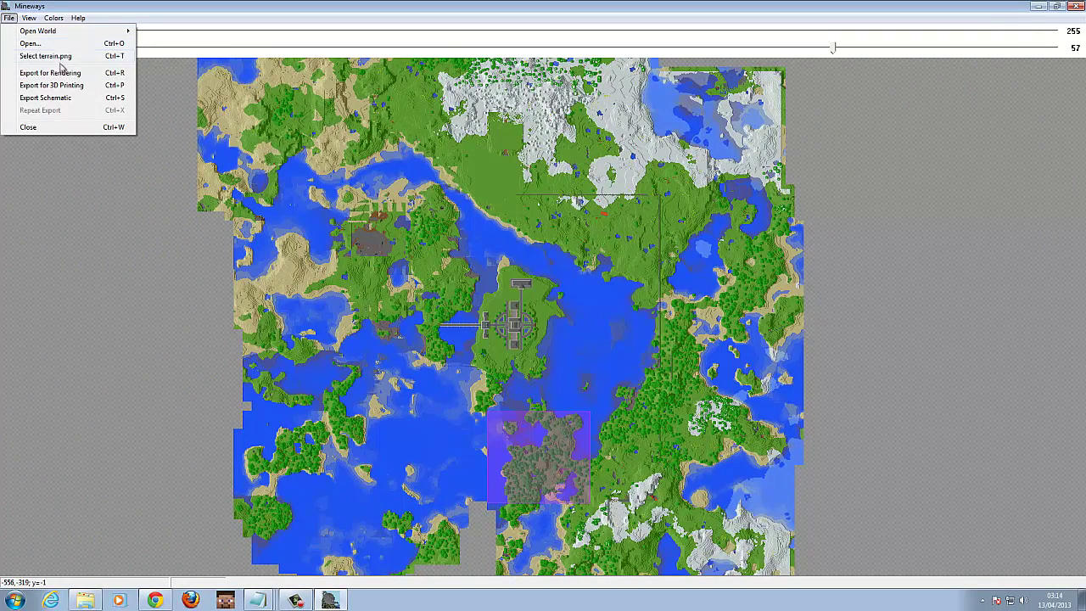
left_click(51, 72)
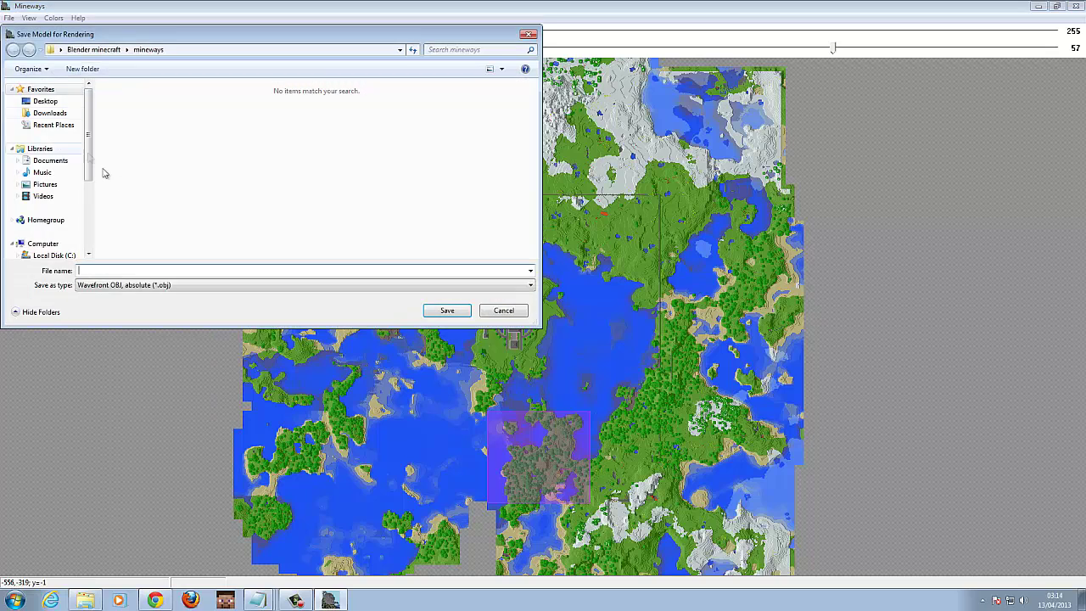
left_click(100, 50)
right_click(138, 197)
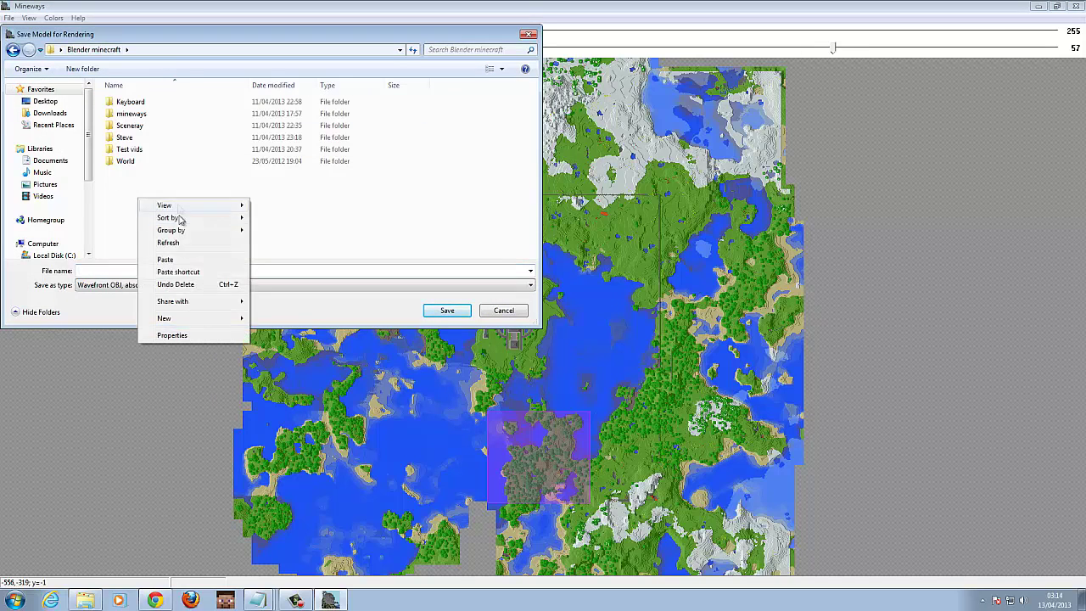
double_click(131, 127)
right_click(130, 206)
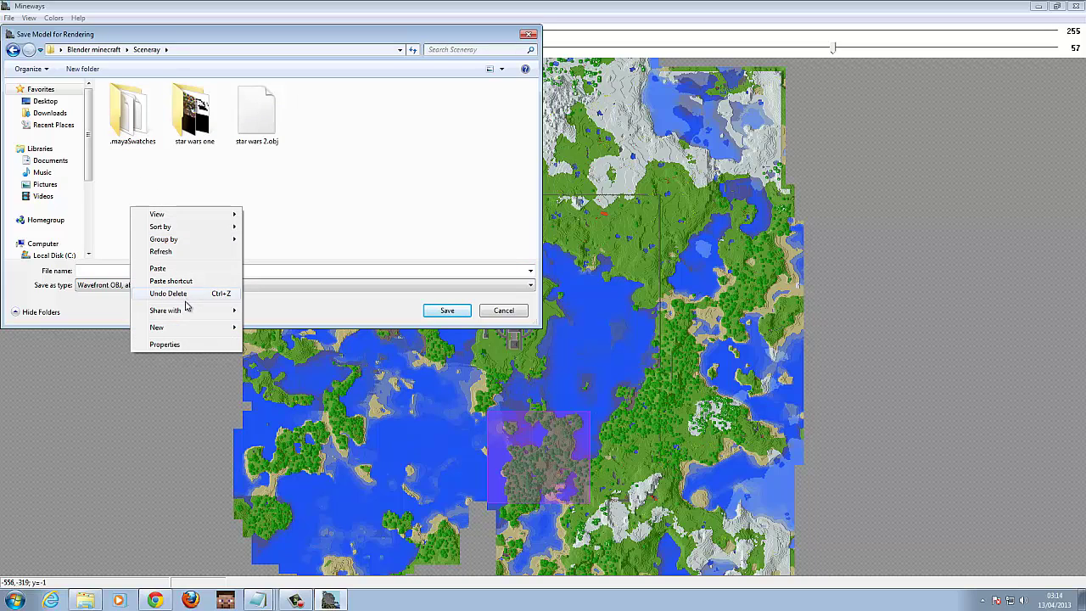
mouse_move(187, 330)
left_click(286, 325)
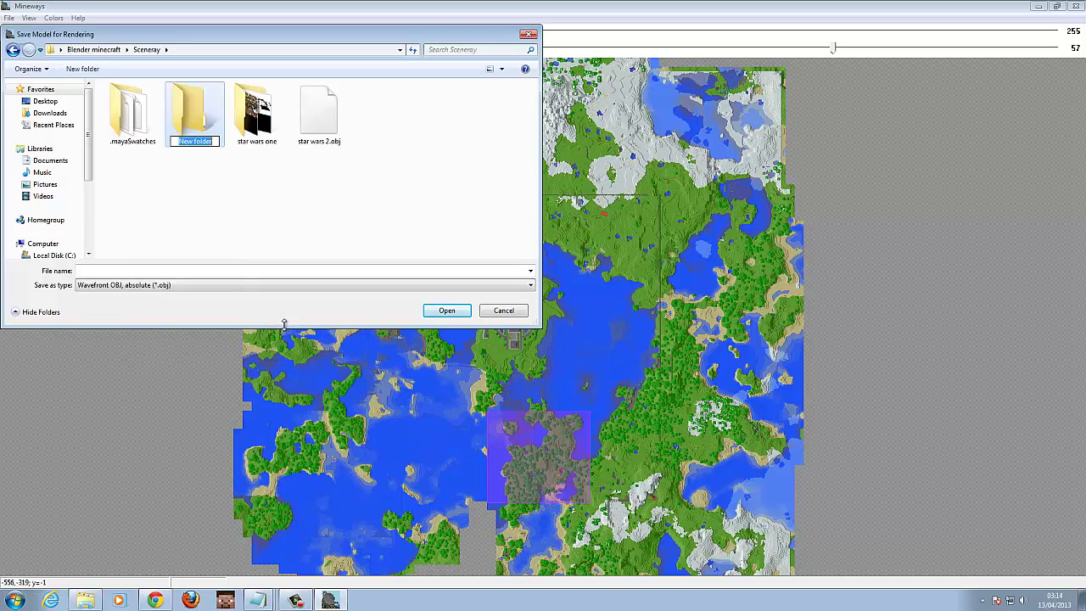
type("Forest map")
- Save the model as forest in the Forest map folder as absolute Wavefront OBJ, accepting the current export options
double_click(194, 114)
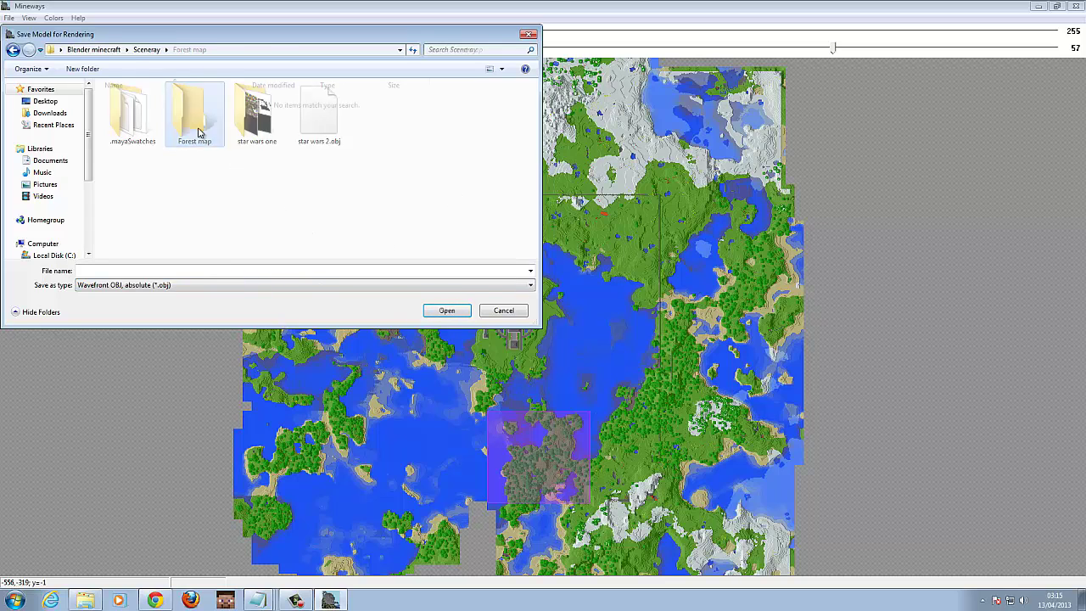
left_click(253, 268)
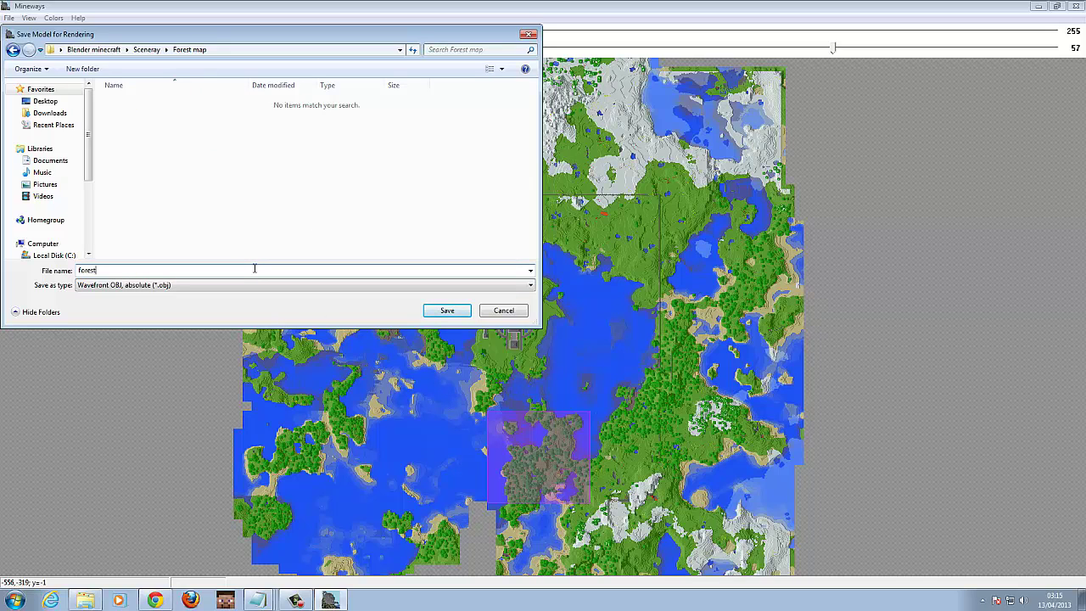
left_click(447, 311)
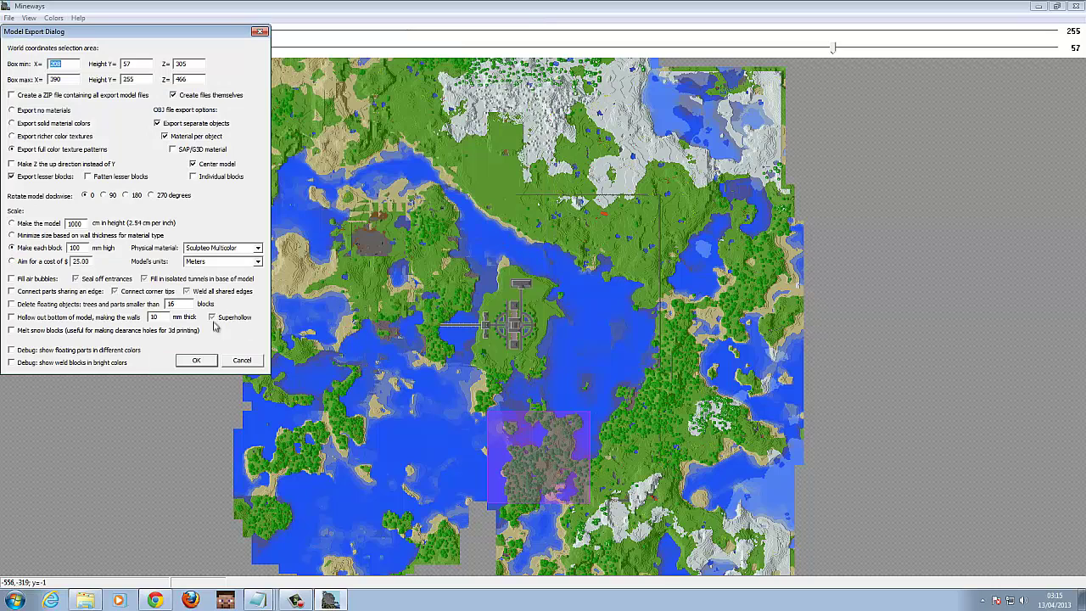
left_click(196, 360)
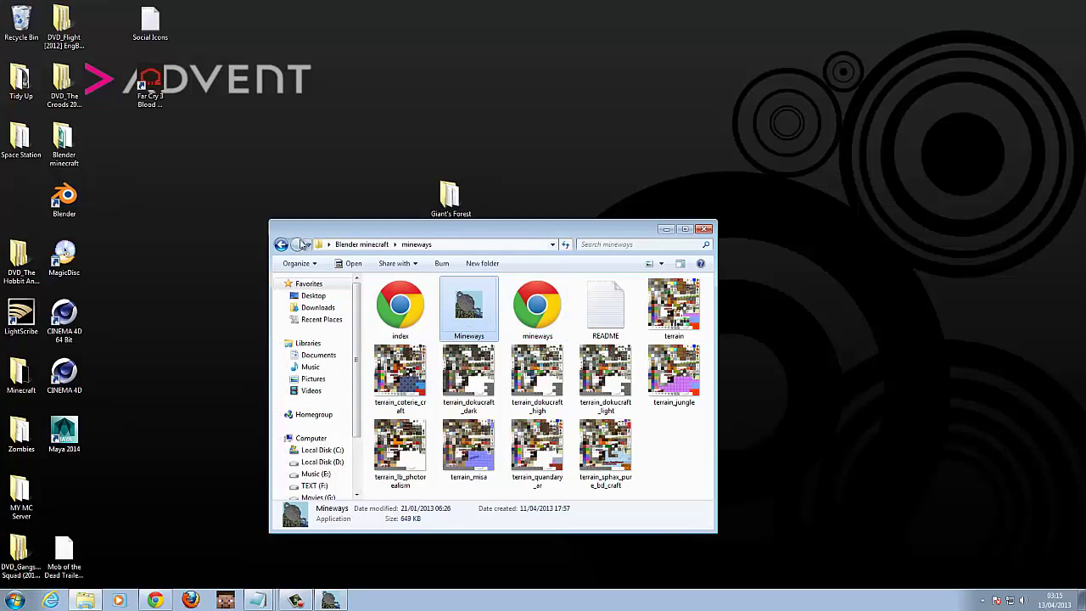
- Switch to the file explorer and open the exported Forest map folder under Blender minecraft\Sceneray in a maximized window
left_click(281, 245)
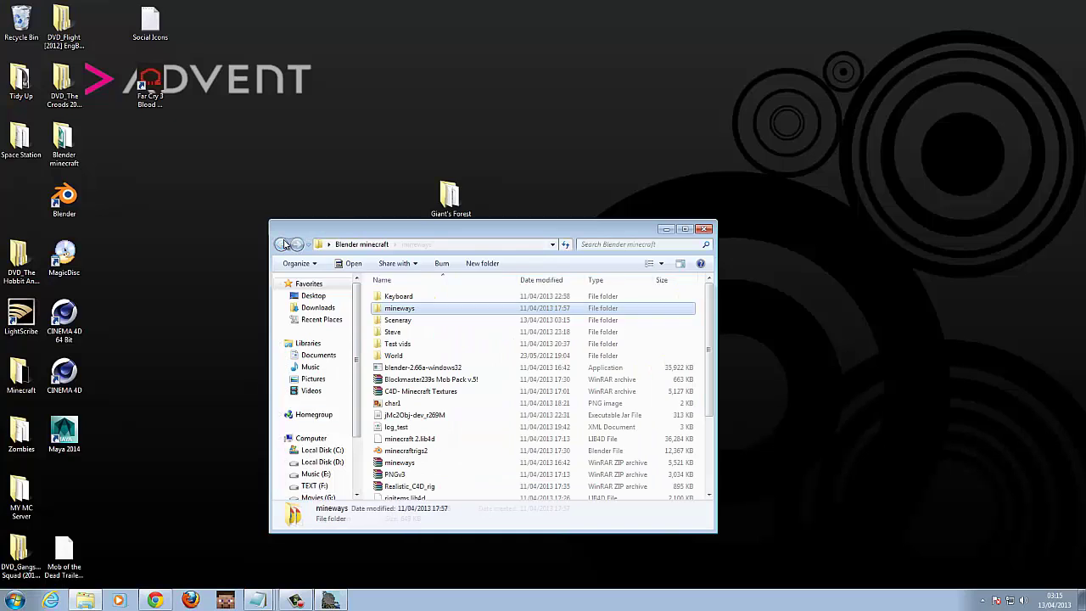
left_click(685, 229)
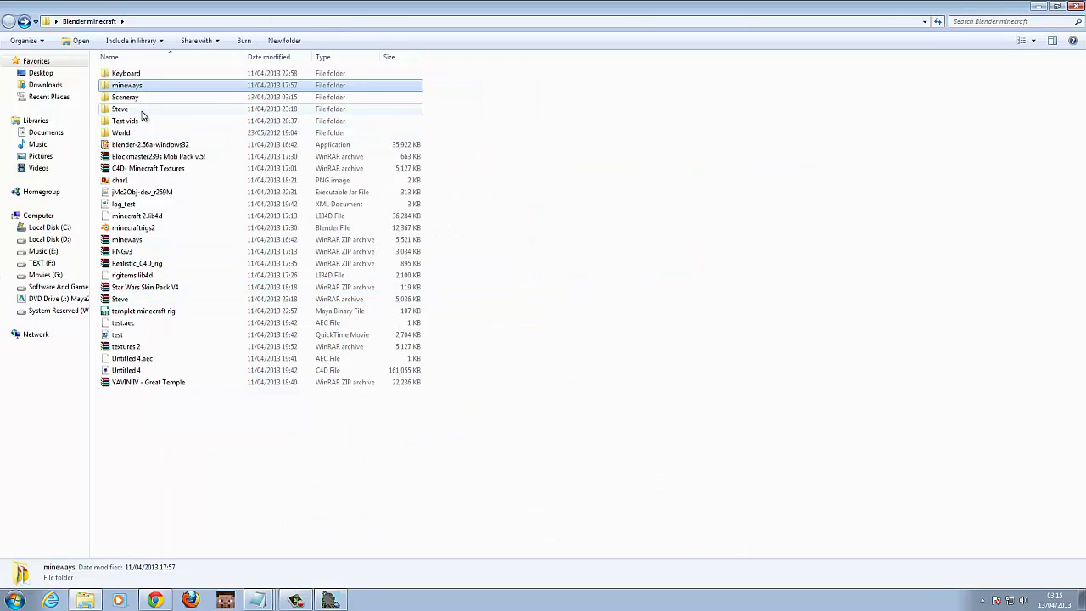
double_click(136, 98)
double_click(193, 116)
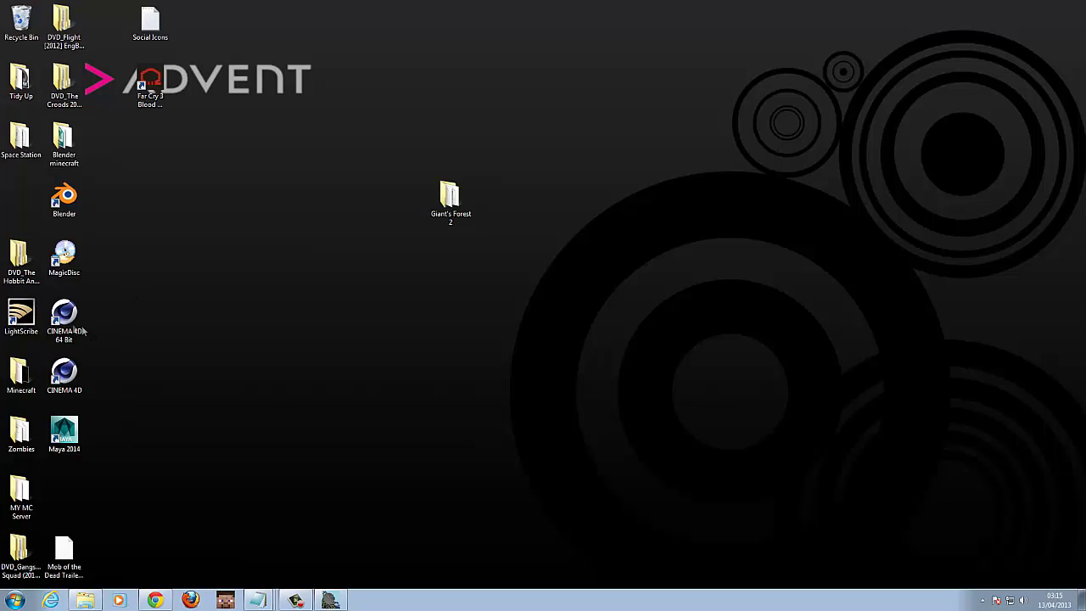
- Launch CINEMA 4D 64 Bit and import forest.obj from the Forest map folder with the scale in meters
double_click(82, 327)
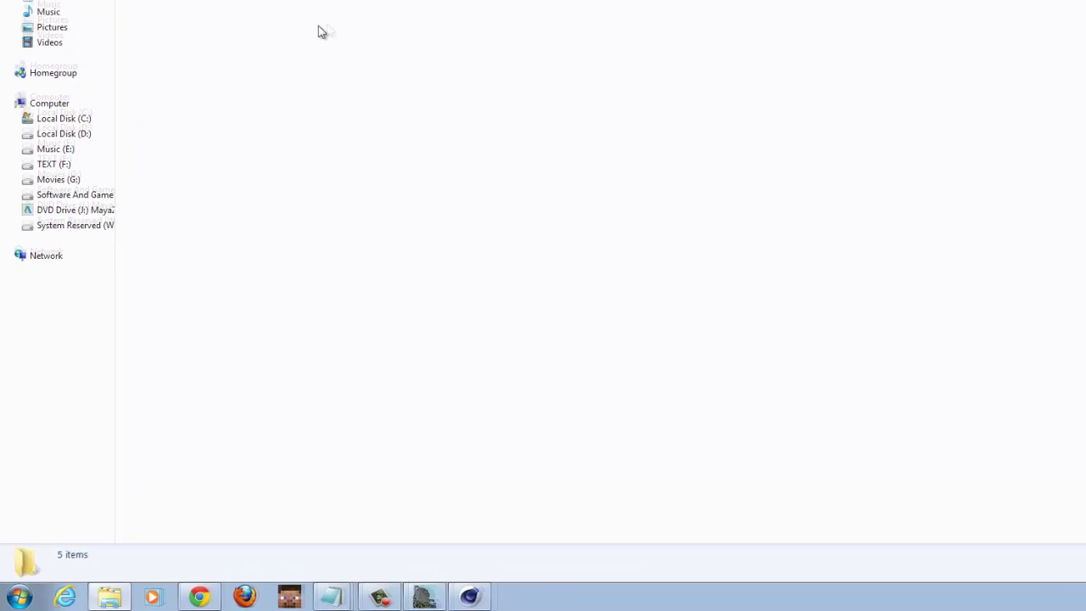
left_click_drag(190, 85, 314, 290)
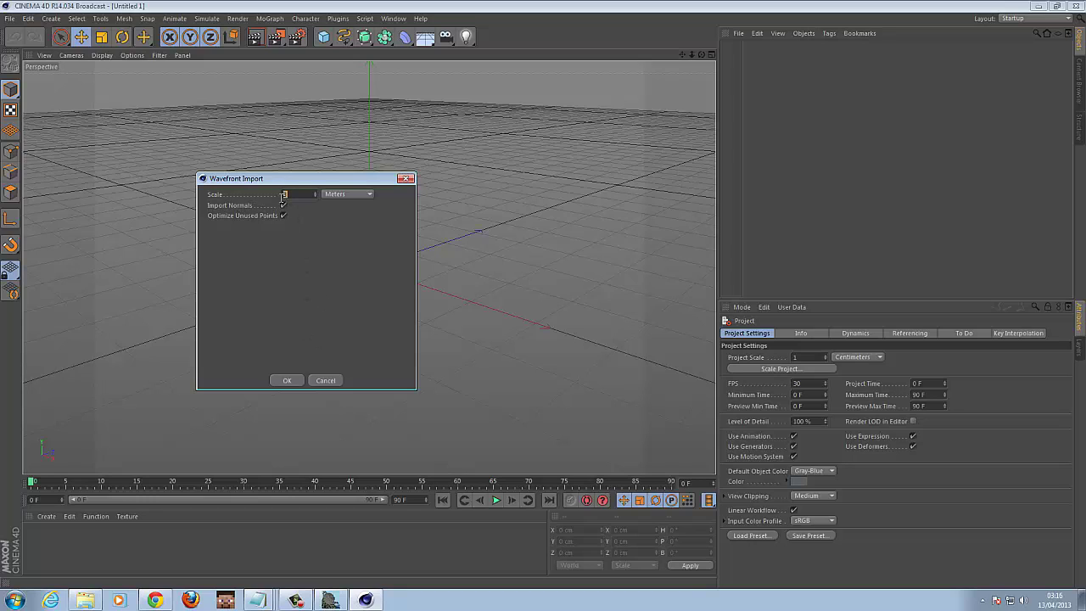
left_click(286, 380)
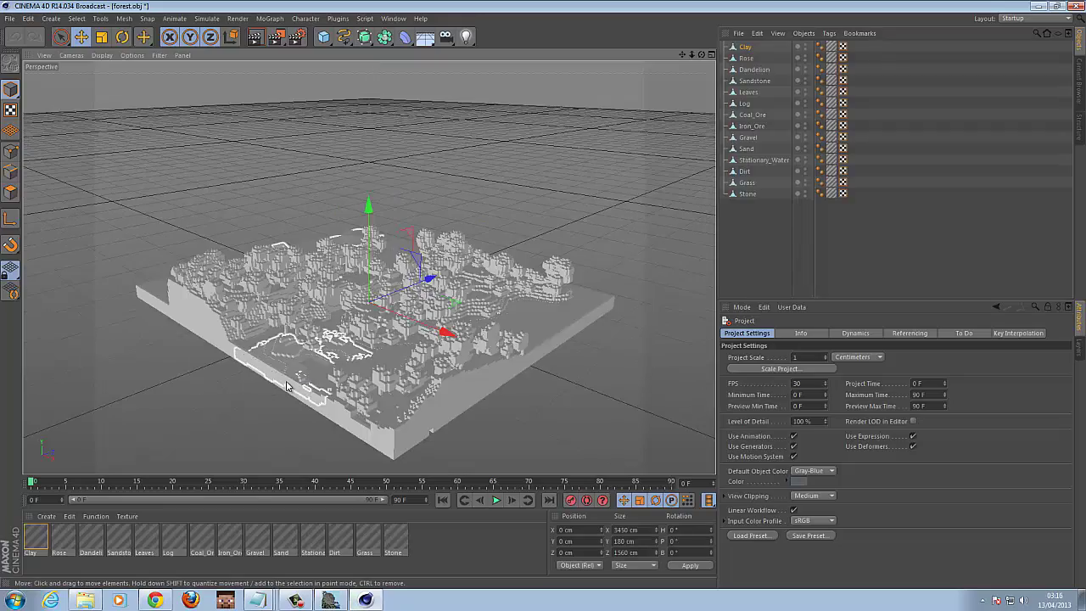
scroll(390, 348, "up", 10)
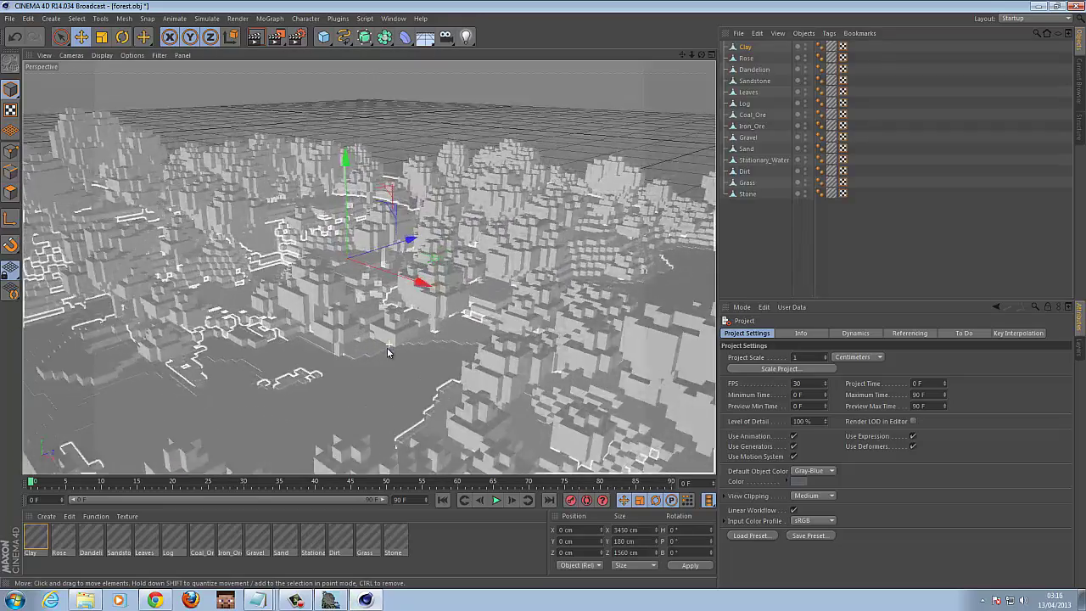
scroll(367, 356, "down", 12)
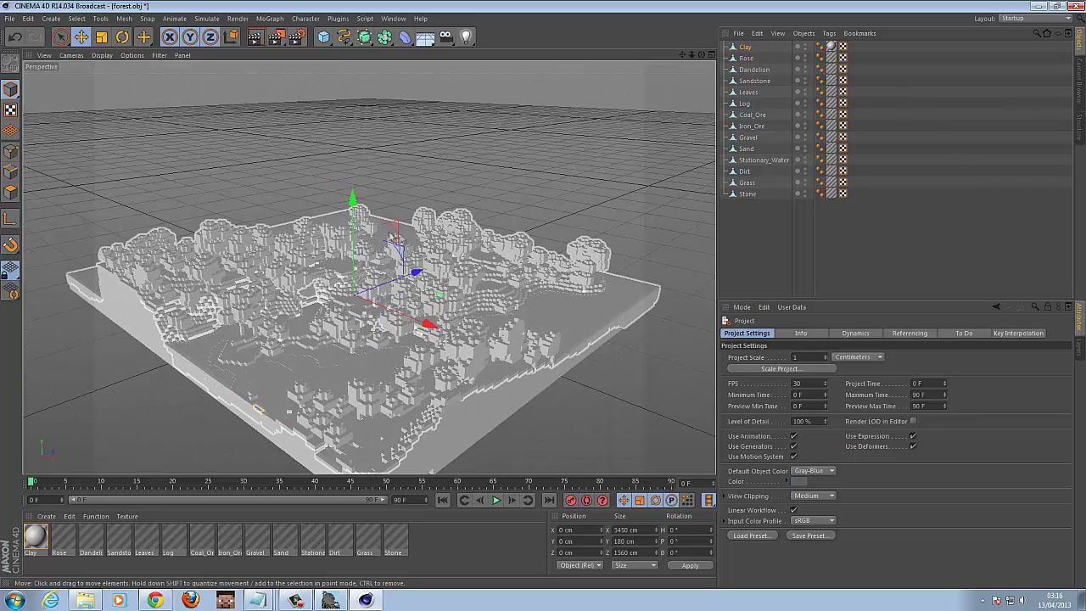
left_click(434, 540)
scroll(236, 314, "down", 1)
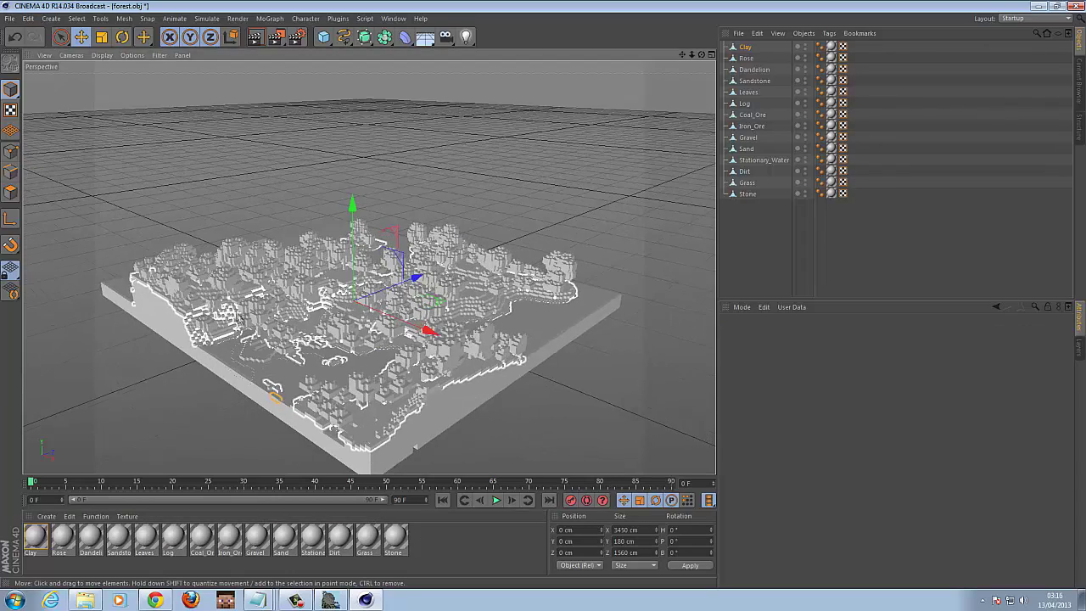
scroll(237, 311, "up", 3)
left_click_drag(116, 412, 144, 408)
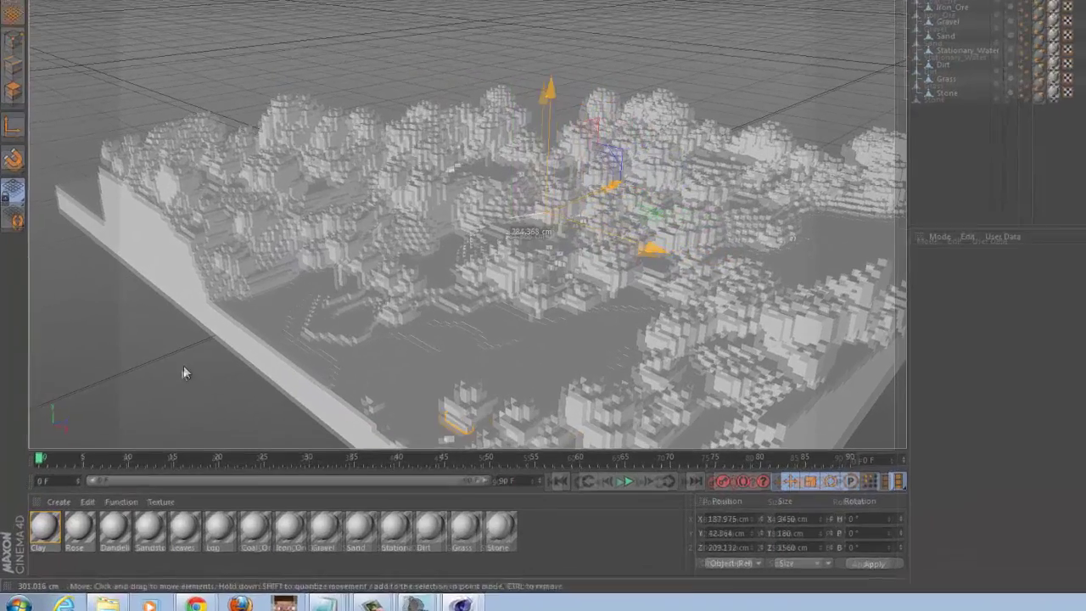
key("ctrl+z")
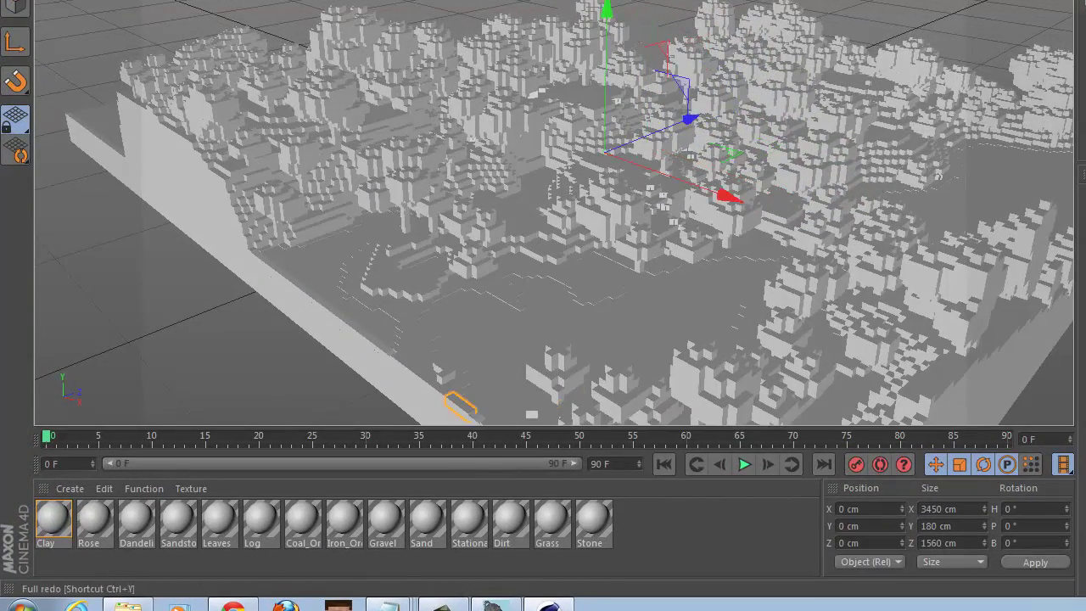
- Select all 14 materials, disable their Specular channel and enable their Alpha channel
left_click_drag(650, 557, 39, 519)
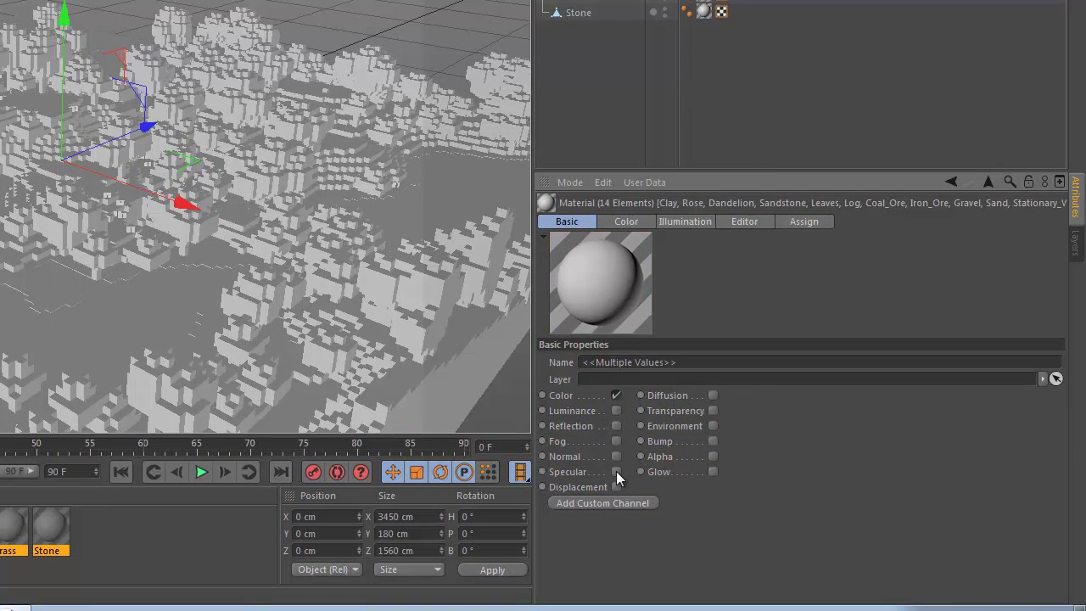
left_click(709, 458)
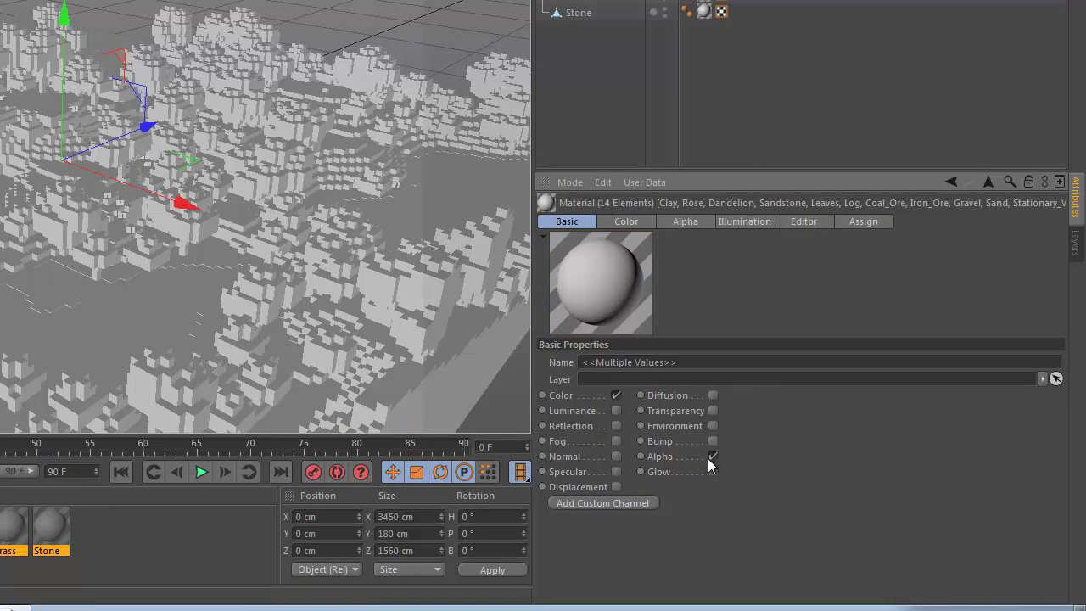
- Load the color texture image from the Forest map folder into the materials' Color channel and set its sampling to None
left_click(627, 222)
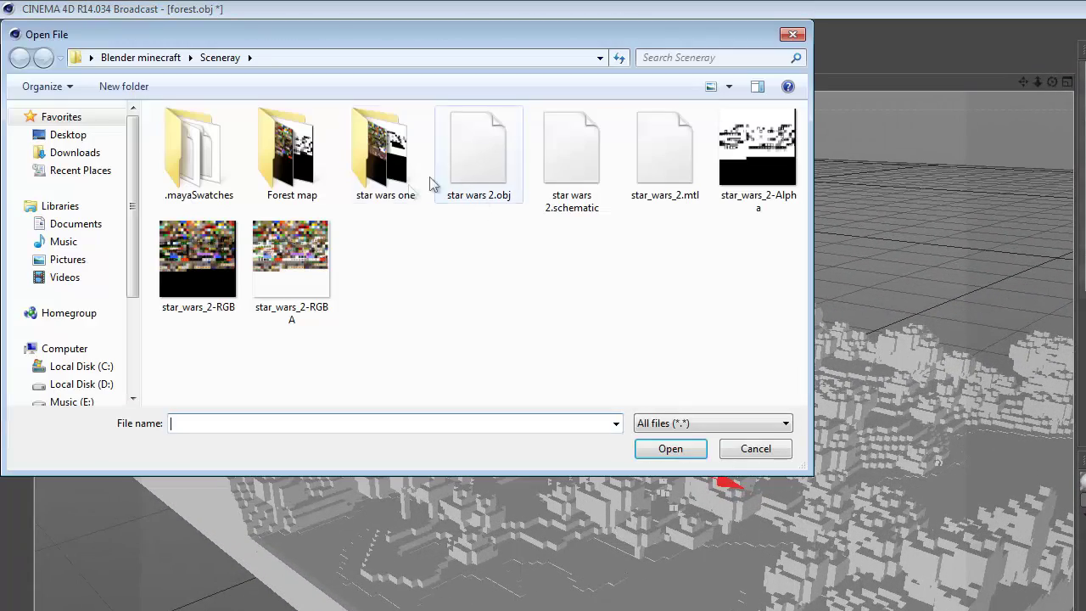
double_click(287, 163)
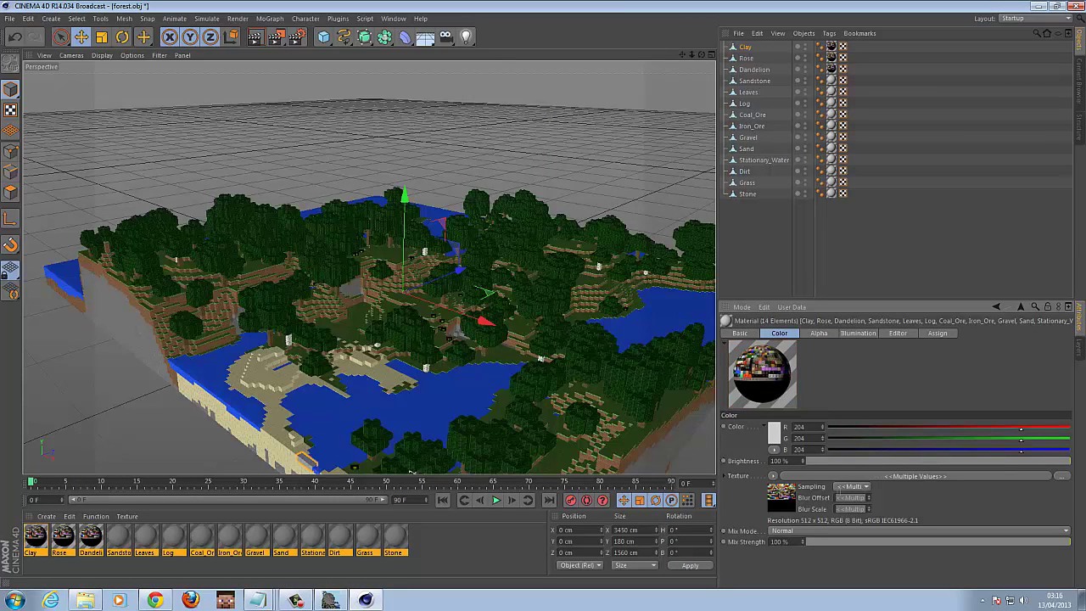
left_click(855, 487)
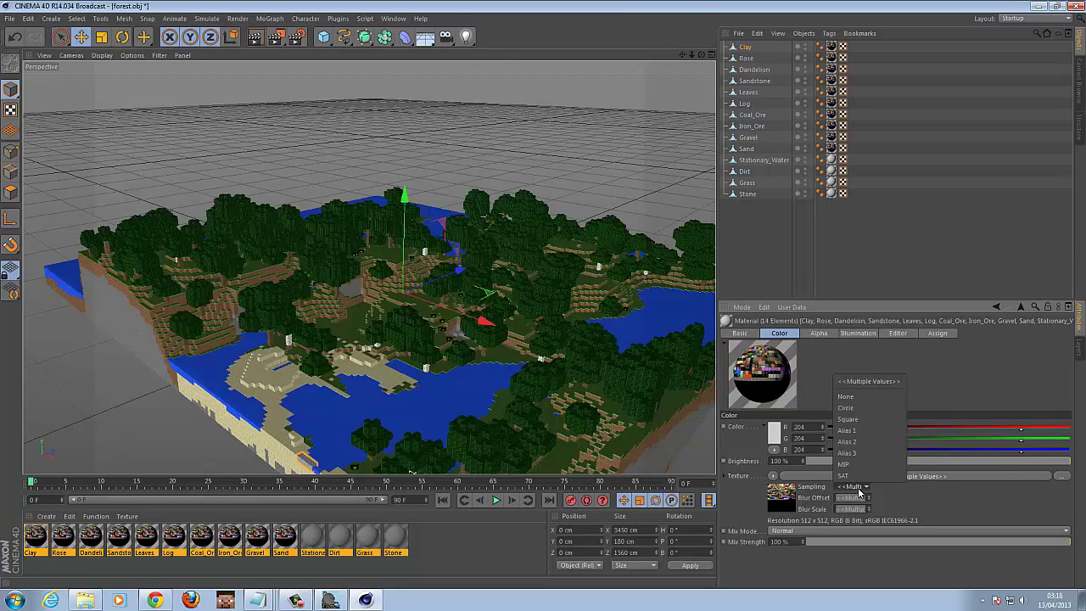
left_click(866, 396)
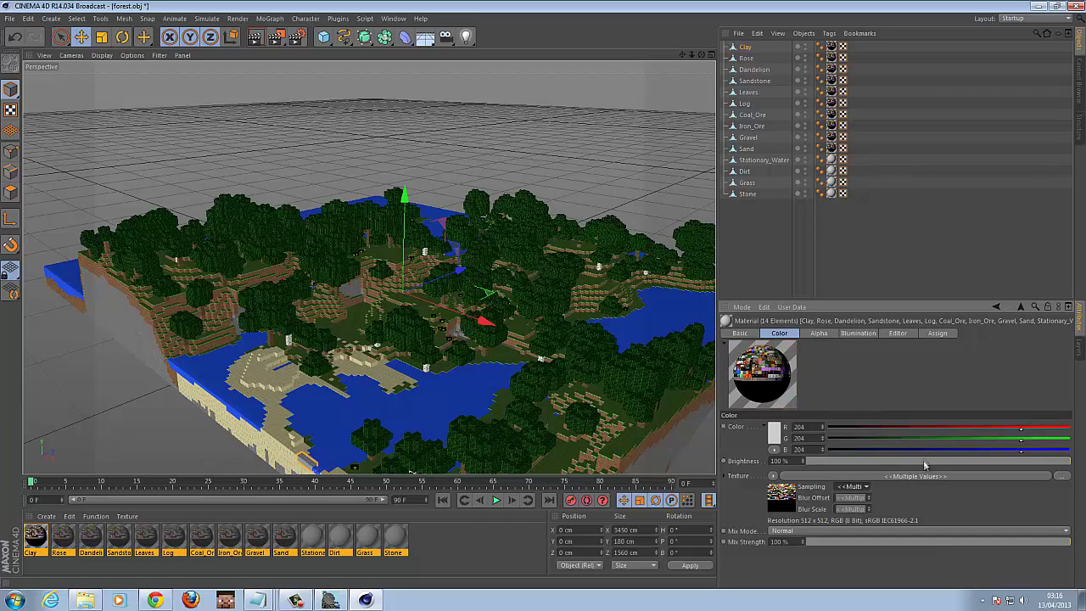
- Load the black-and-white alpha image from the export into the materials' Alpha channel and set its sampling to None
left_click(819, 333)
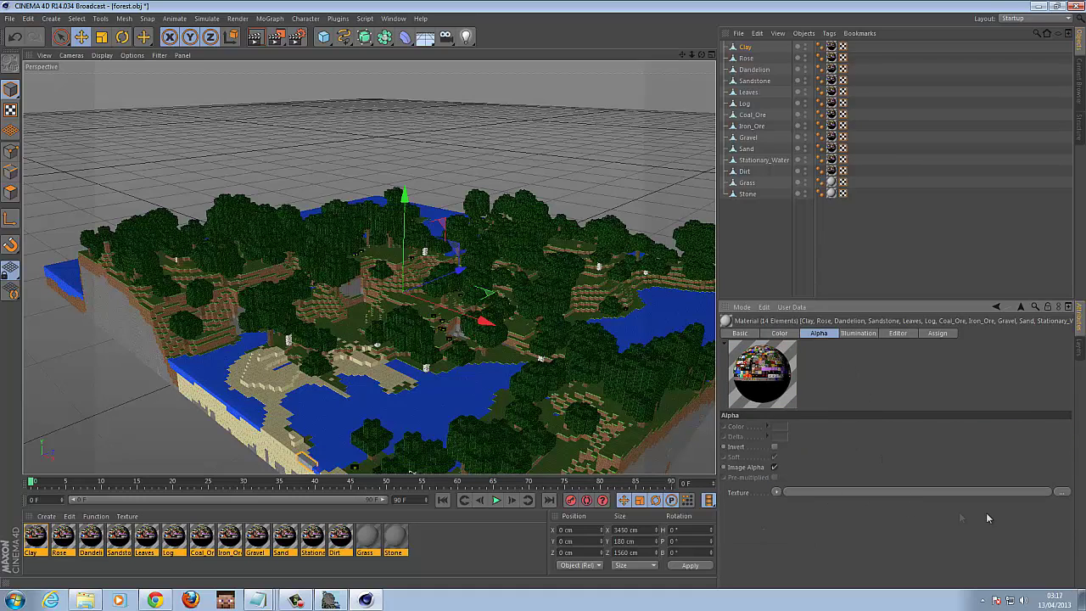
left_click(1060, 492)
double_click(379, 98)
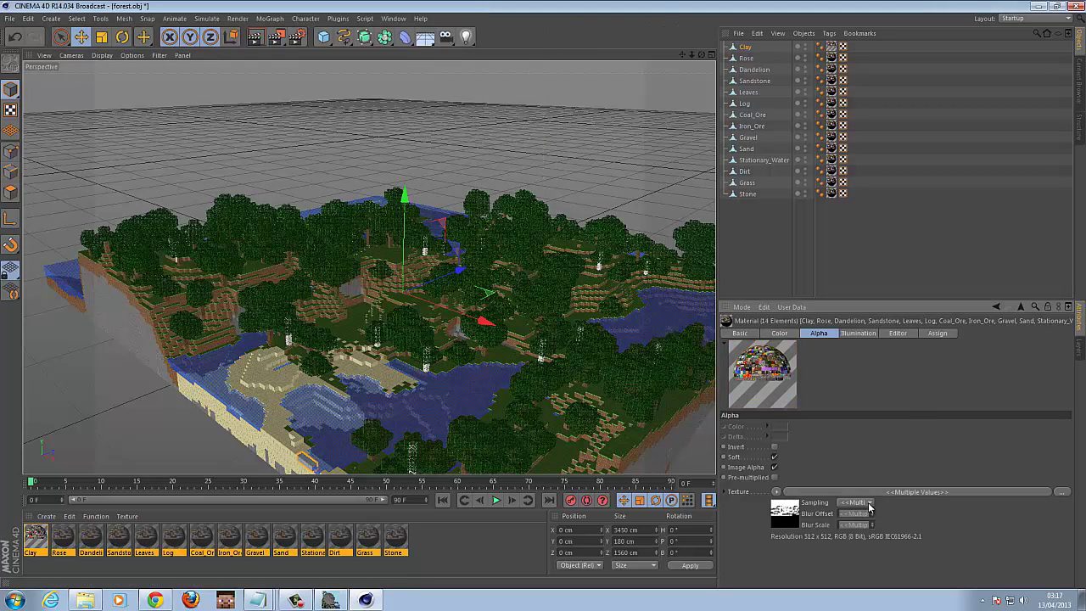
left_click(868, 504)
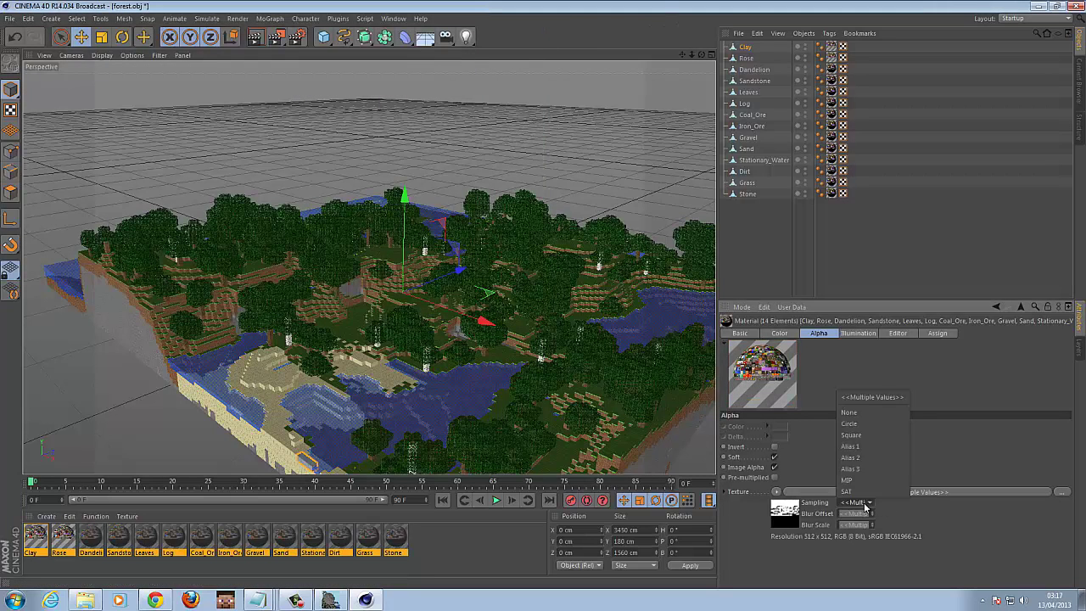
left_click(861, 414)
- Render the textured forest terrain in the viewport, first as a whole and again close up at the water
left_click(744, 334)
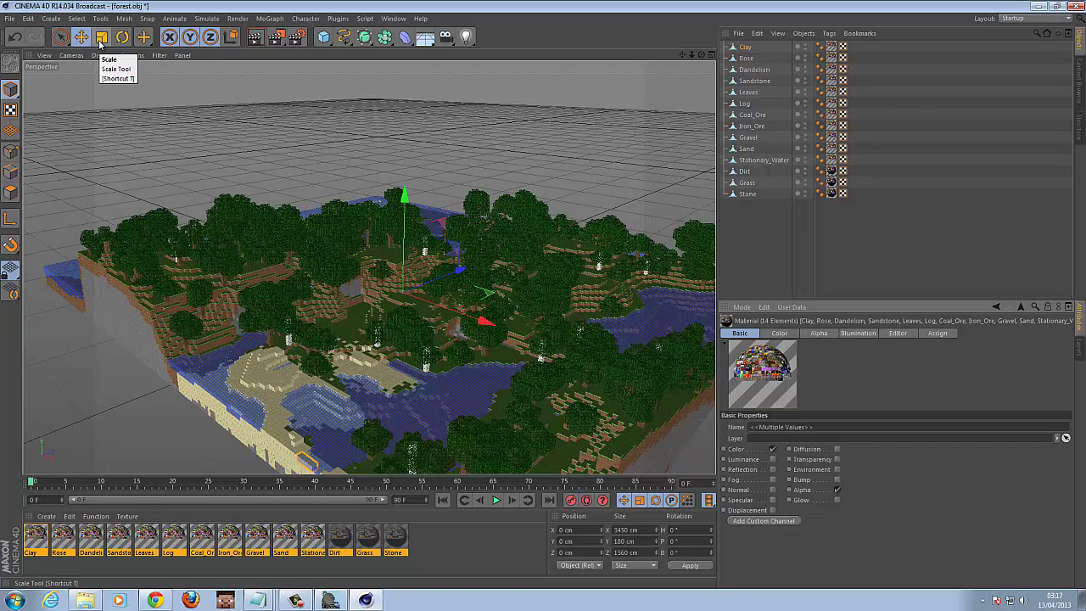
left_click(256, 38)
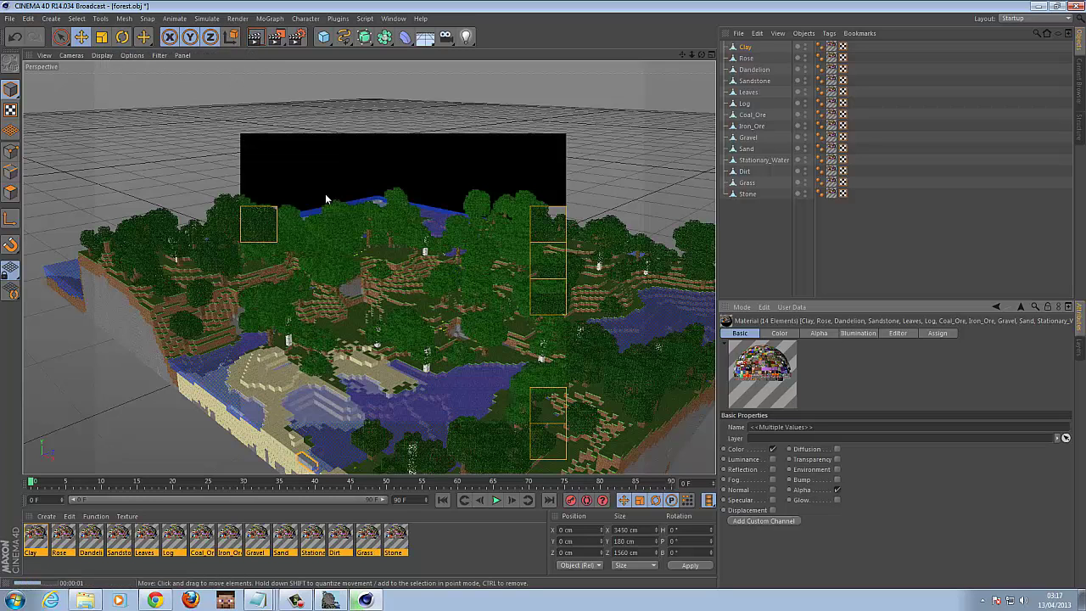
scroll(463, 394, "up", 3)
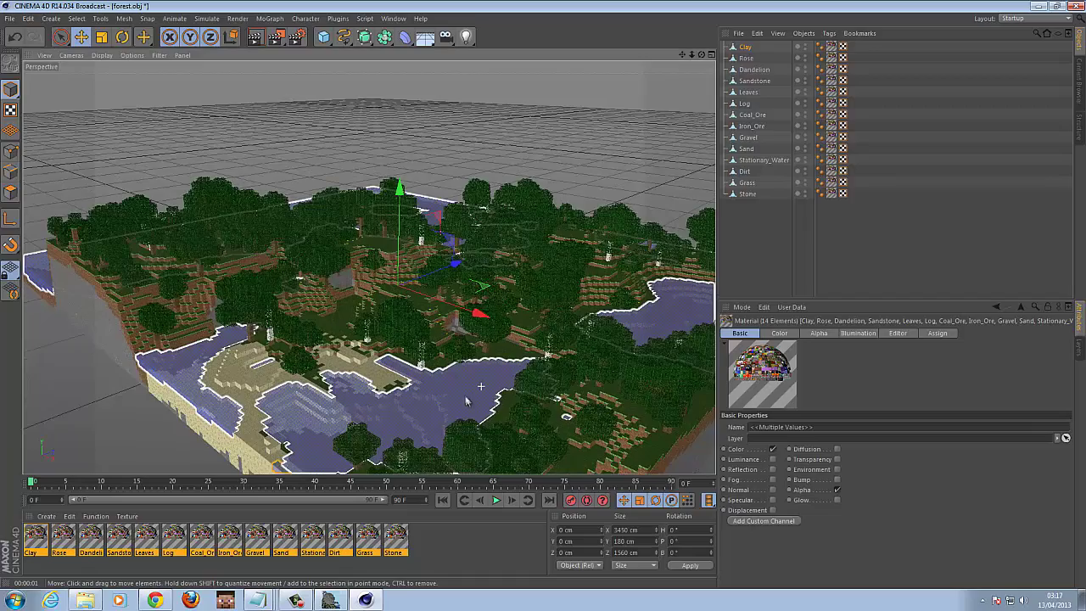
scroll(461, 392, "up", 10)
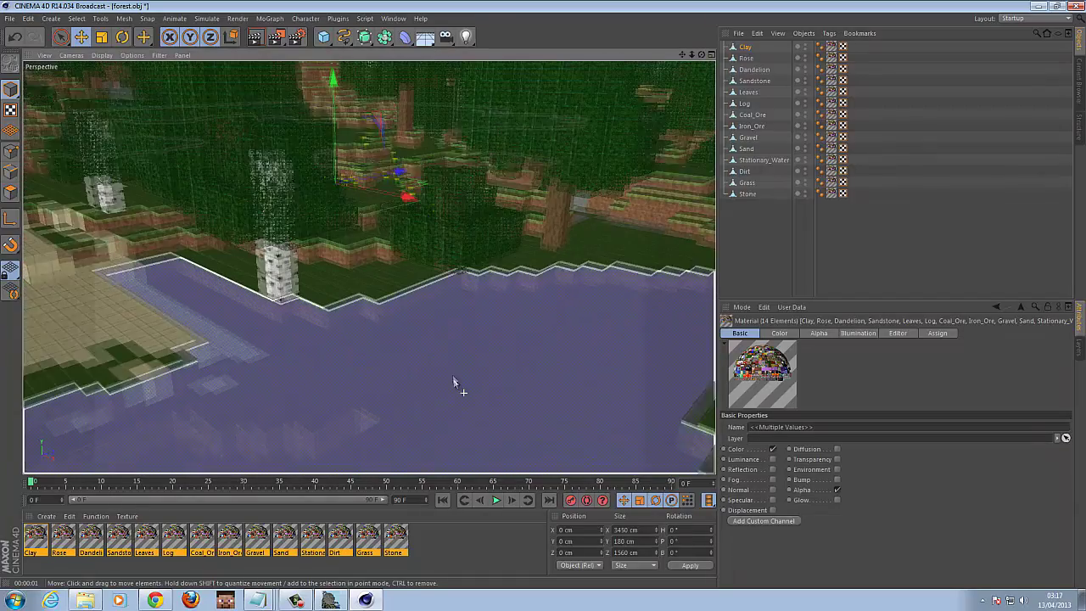
mouse_move(488, 351)
left_mouse_down()
mouse_move(497, 334)
mouse_move(487, 343)
left_mouse_up()
key("ctrl+r")
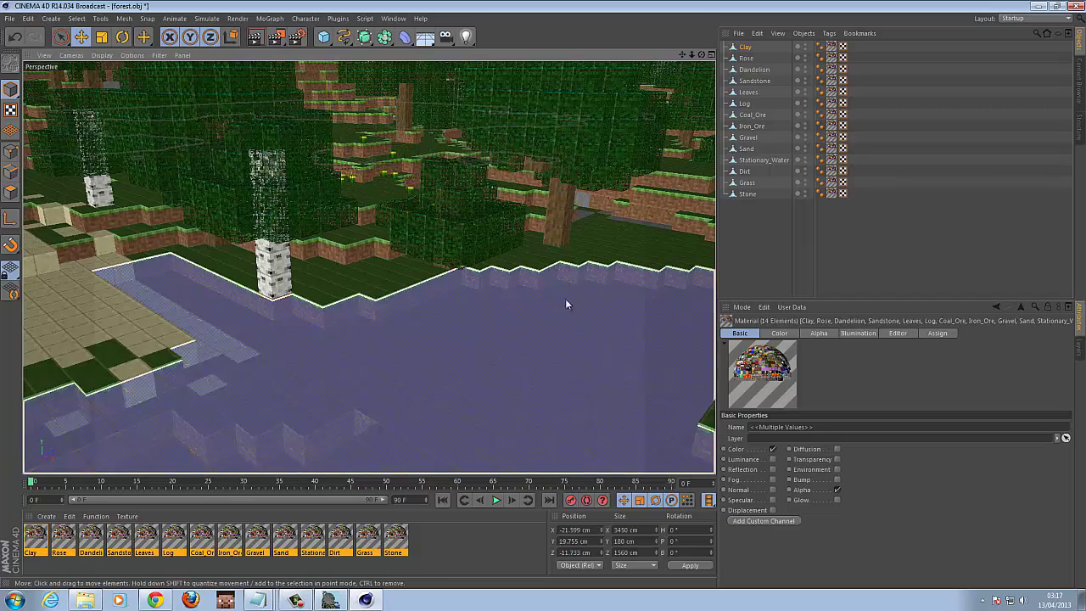
left_click(565, 273)
scroll(550, 283, "down", 8)
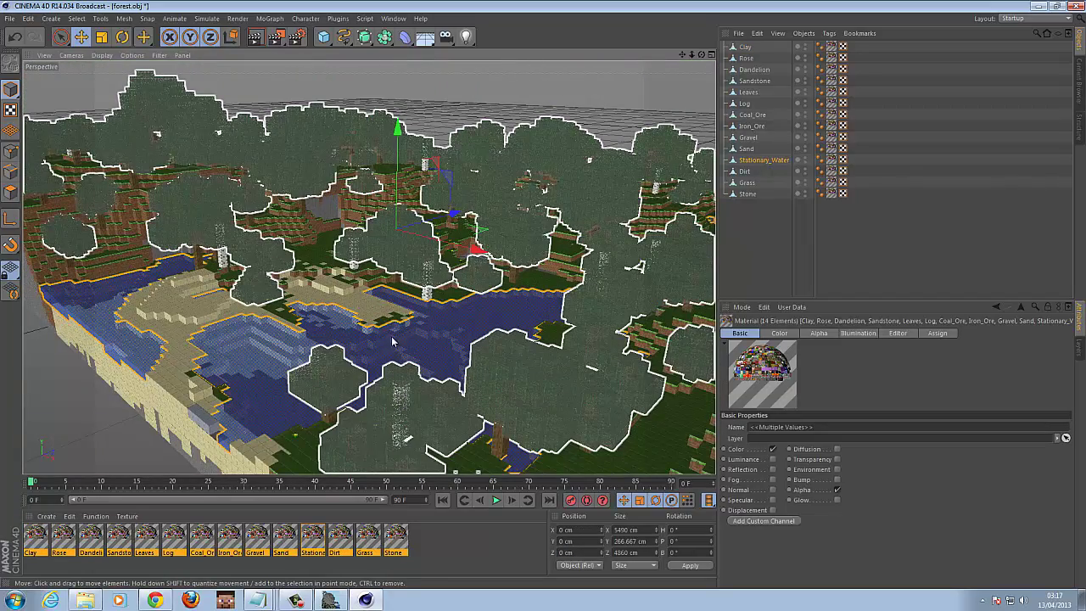
- Examine the textured water, shoreline and birch trunks up close, and the forest terrain's outer edge from farther back
left_click(430, 329)
scroll(430, 329, "up", 5)
scroll(435, 324, "up", 5)
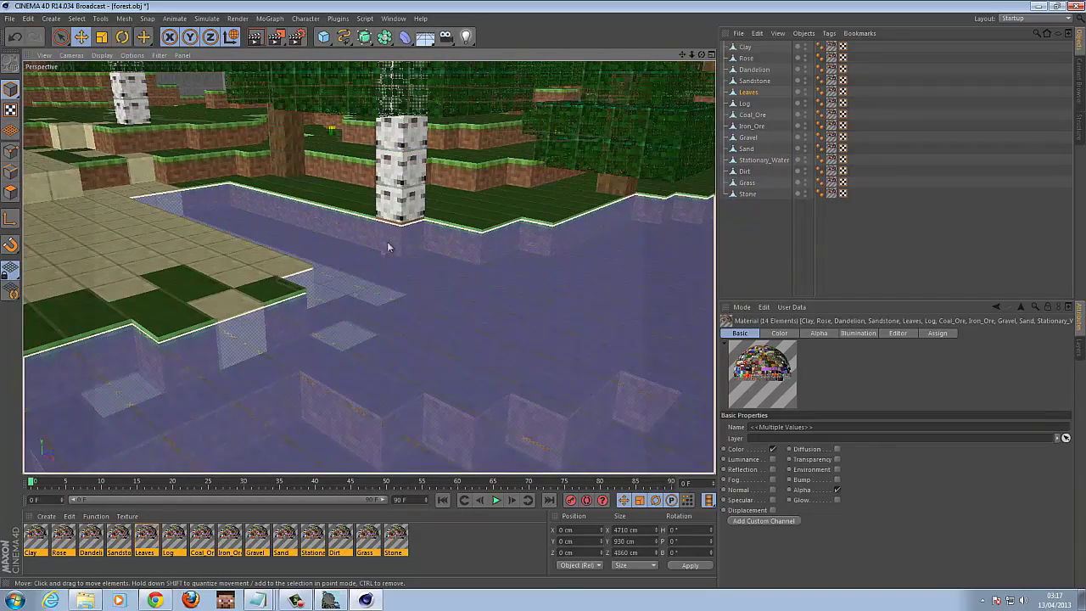
left_click(472, 278)
scroll(472, 279, "down", 10)
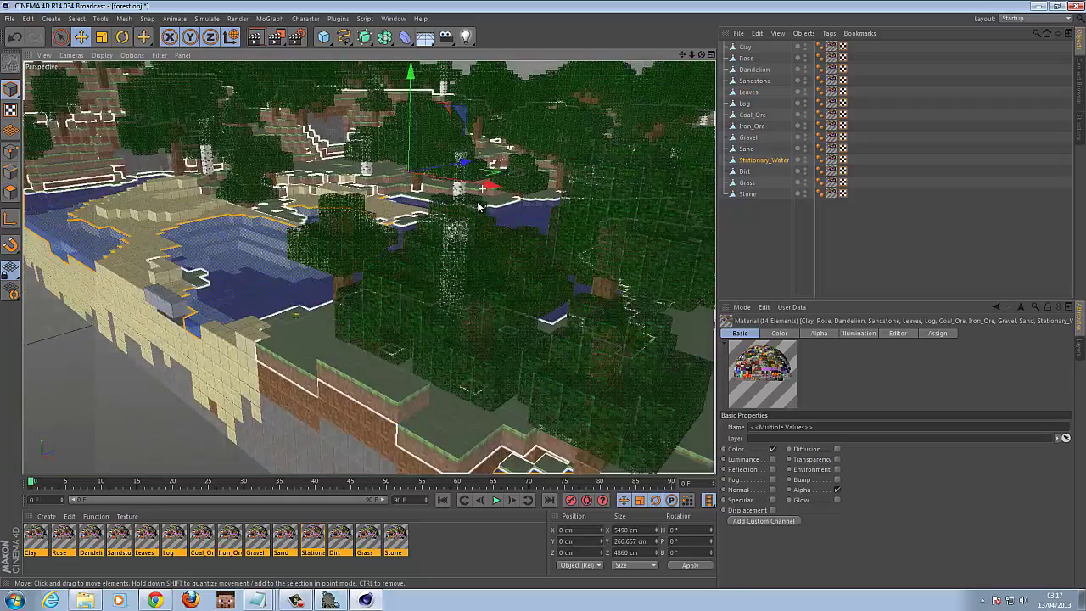
scroll(478, 206, "down", 3)
key("d")
right_click(537, 351)
left_click(555, 350)
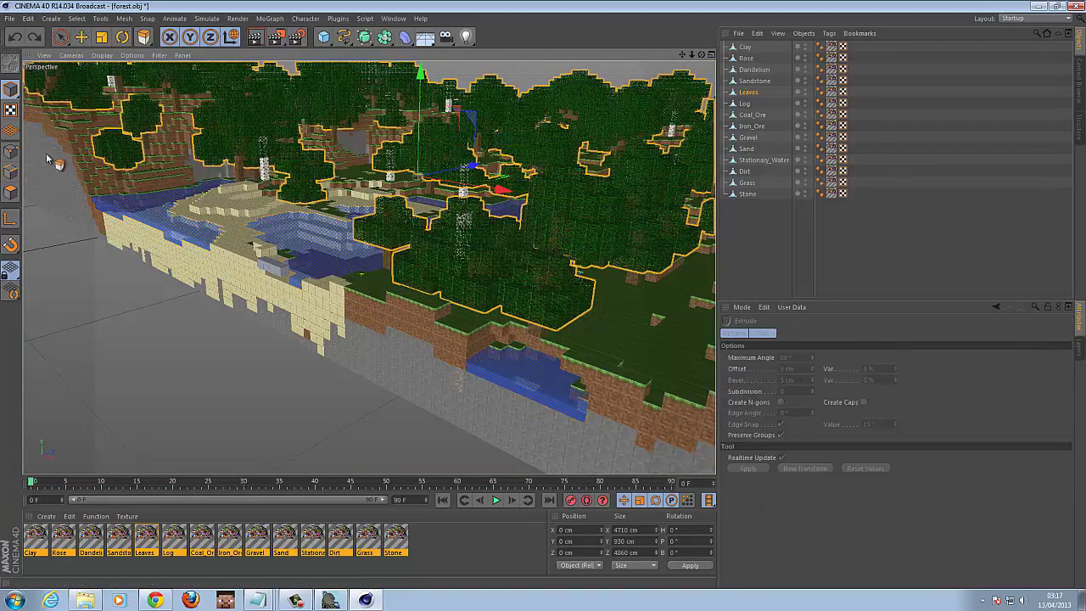
- Examine the grass blocks, tree trunks and leaves up close and across the whole forest terrain
left_click(60, 37)
left_click(636, 333)
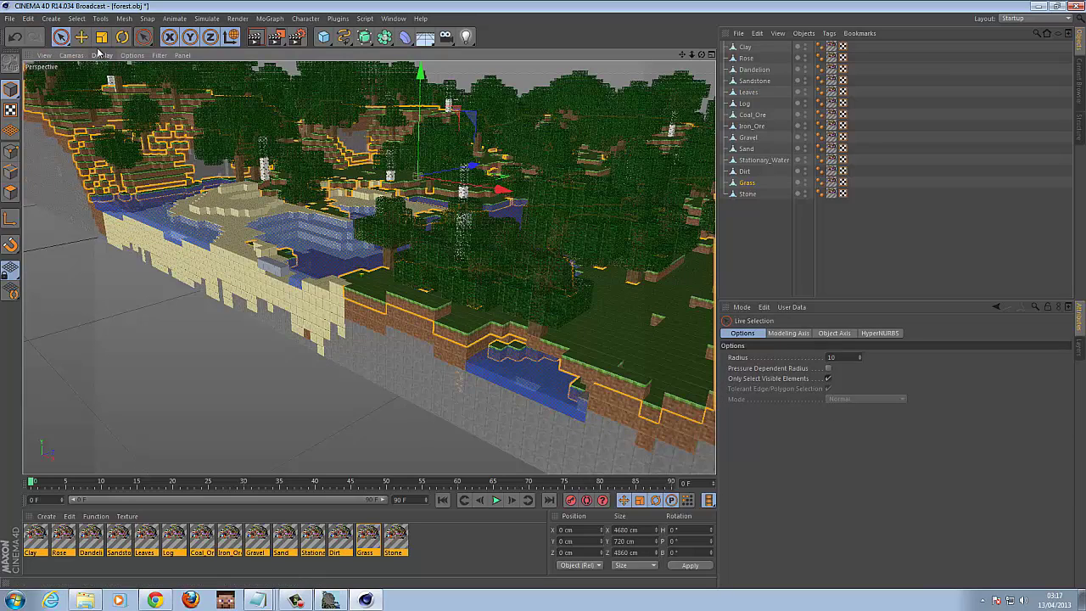
left_click(100, 37)
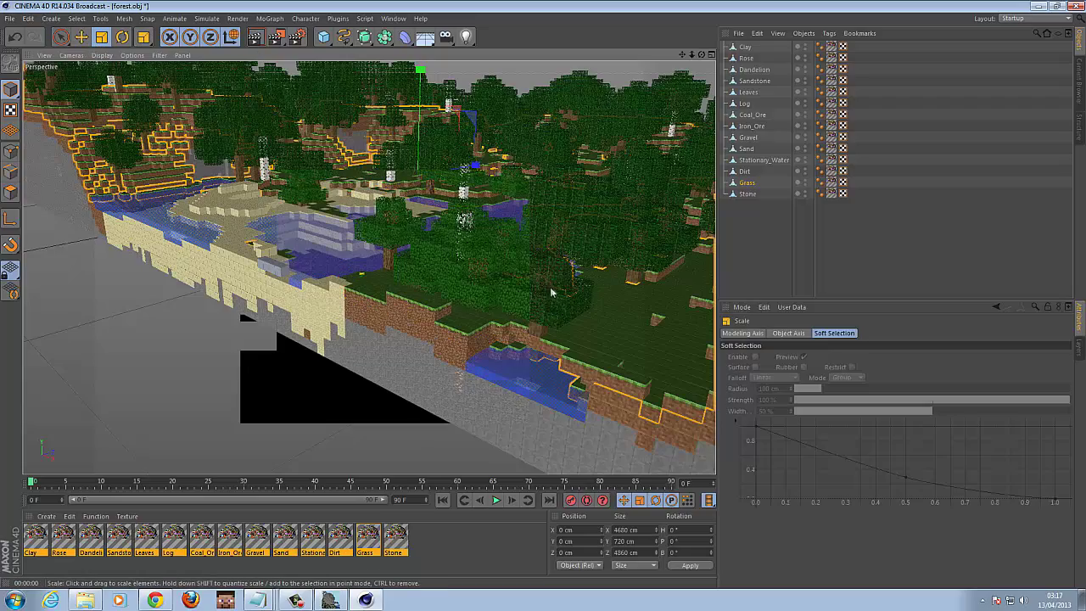
left_click(650, 329)
scroll(655, 330, "up", 3)
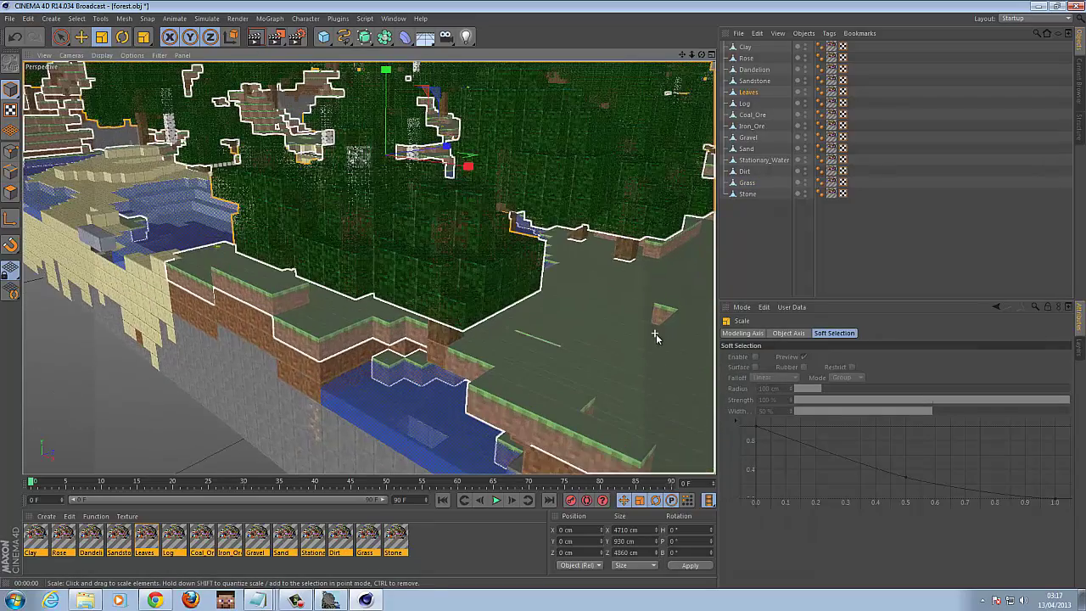
key("d")
scroll(628, 333, "up", 10)
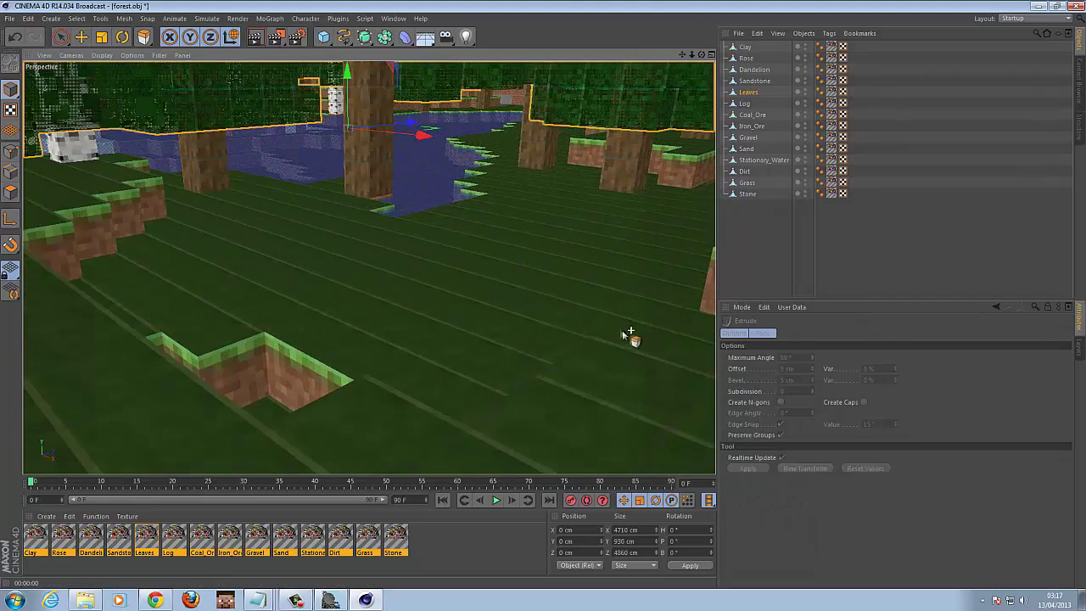
right_click(472, 341)
left_click(386, 319)
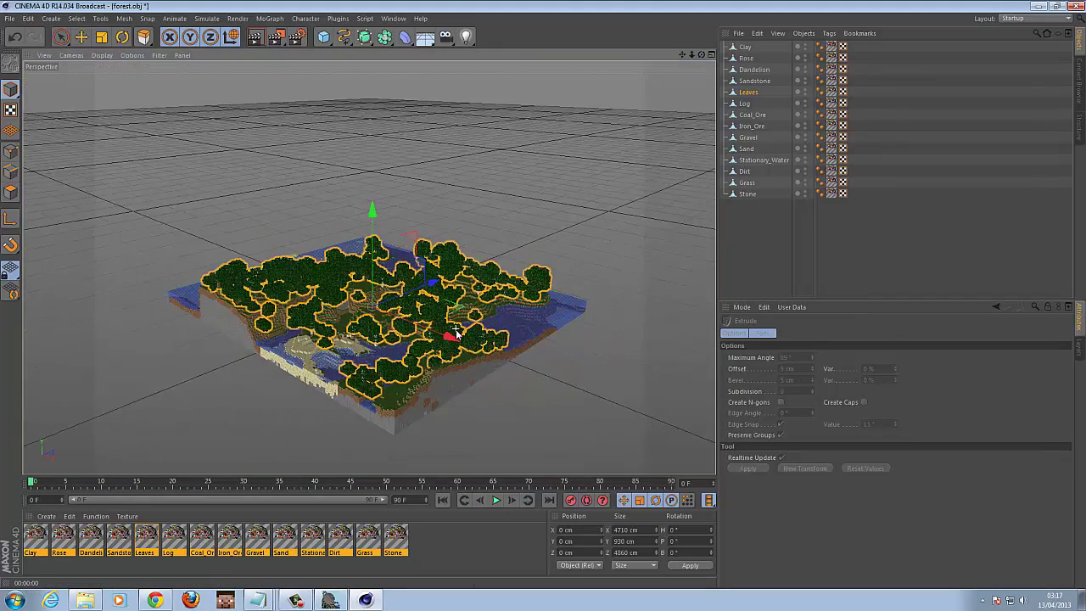
scroll(456, 332, "up", 10)
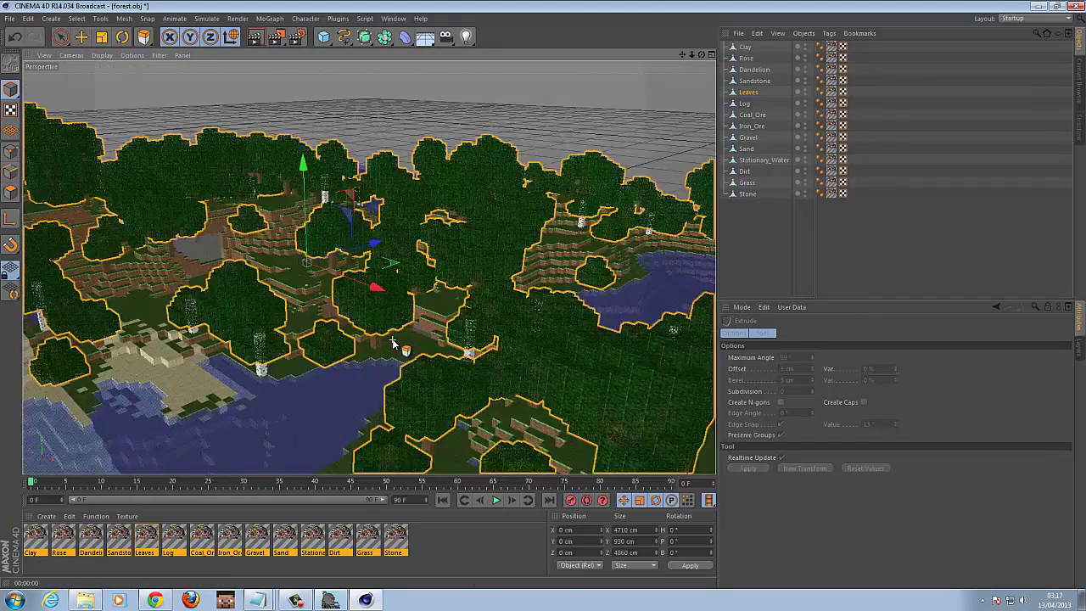
scroll(392, 342, "up", 8)
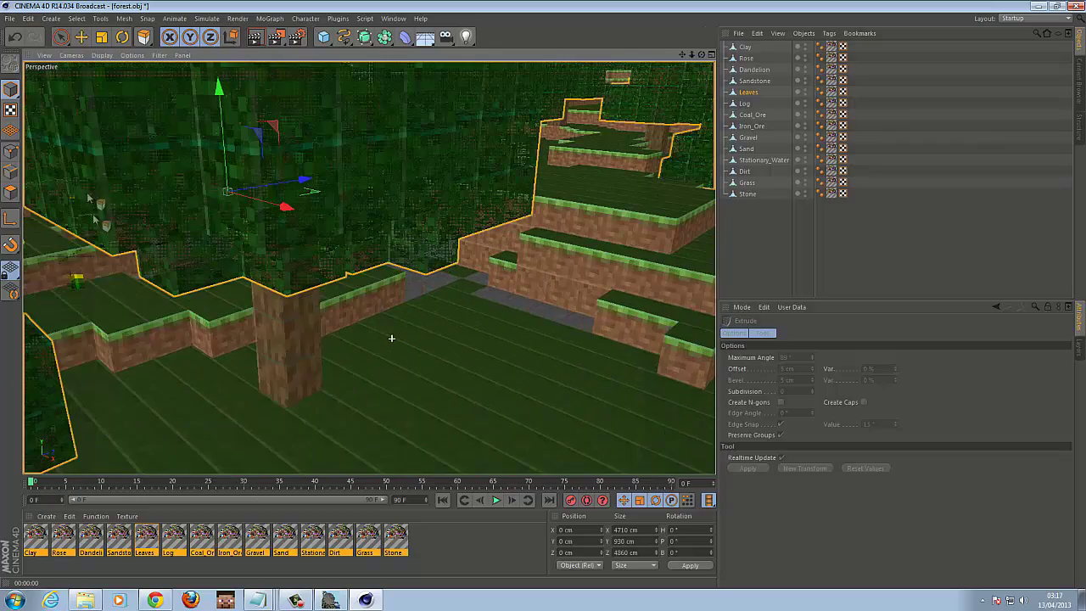
left_click(102, 36)
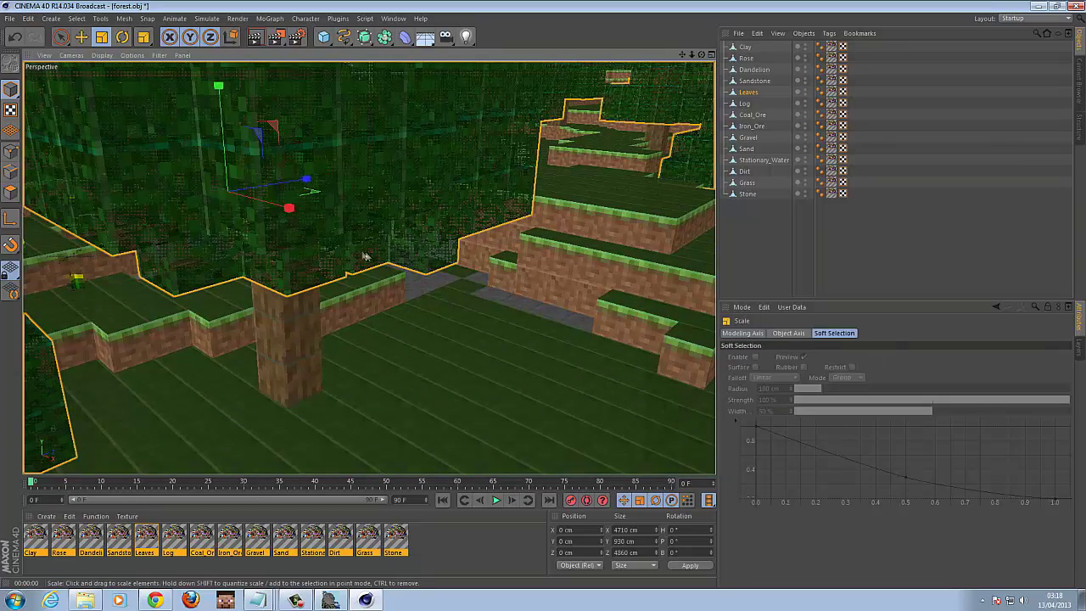
scroll(500, 314, "down", 10)
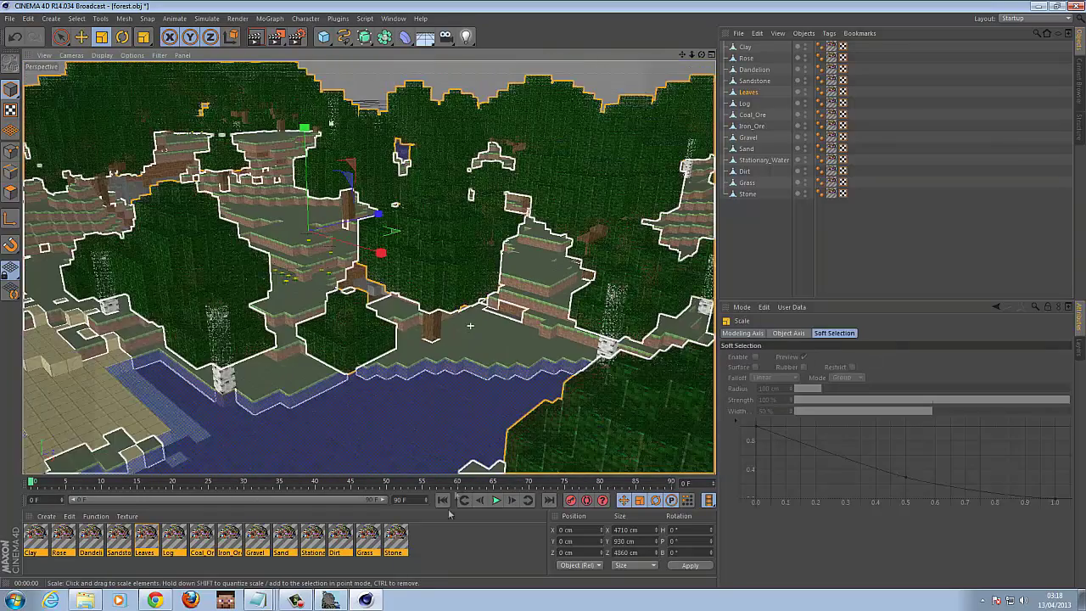
- Deselect the materials and add a camera to the scene
left_click(444, 556)
scroll(364, 315, "down", 10)
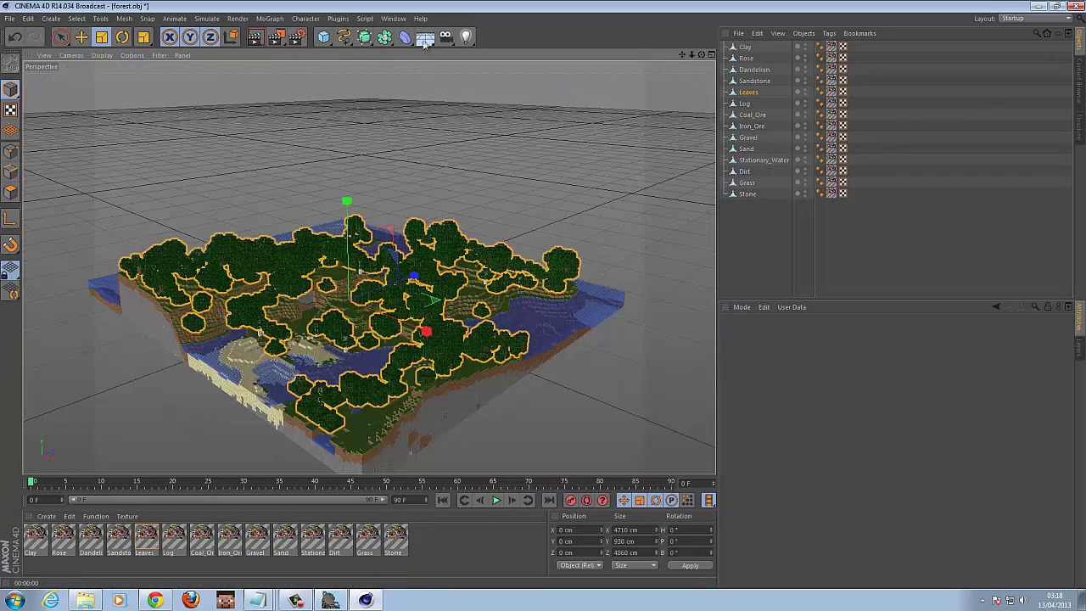
left_click(445, 38)
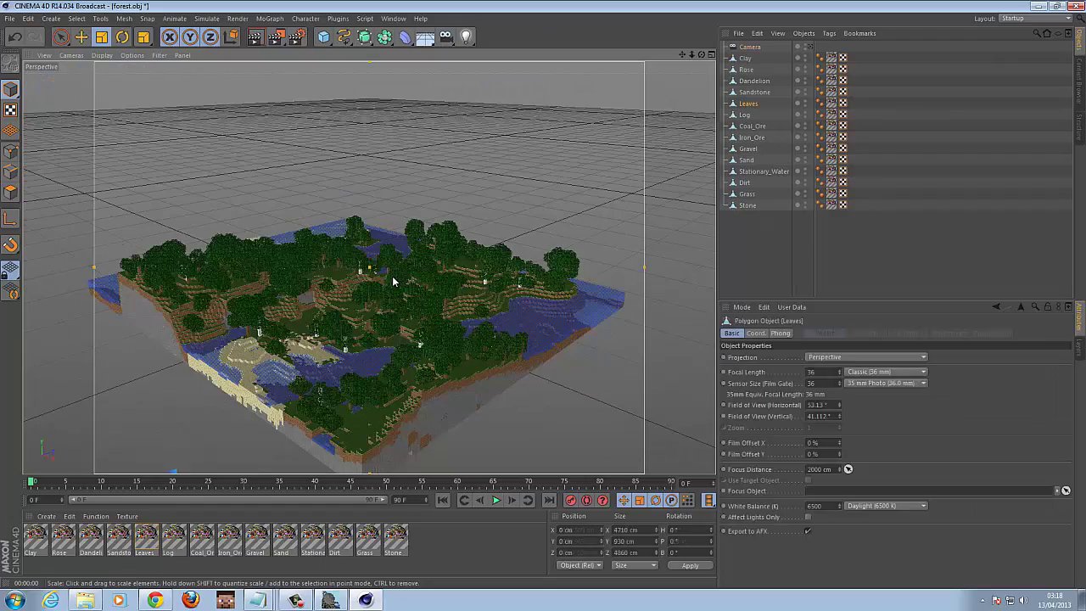
- Scale the Leaves object down along its X axis to about 0.471 cm
left_click(424, 326)
scroll(383, 318, "up", 3)
scroll(382, 318, "up", 3)
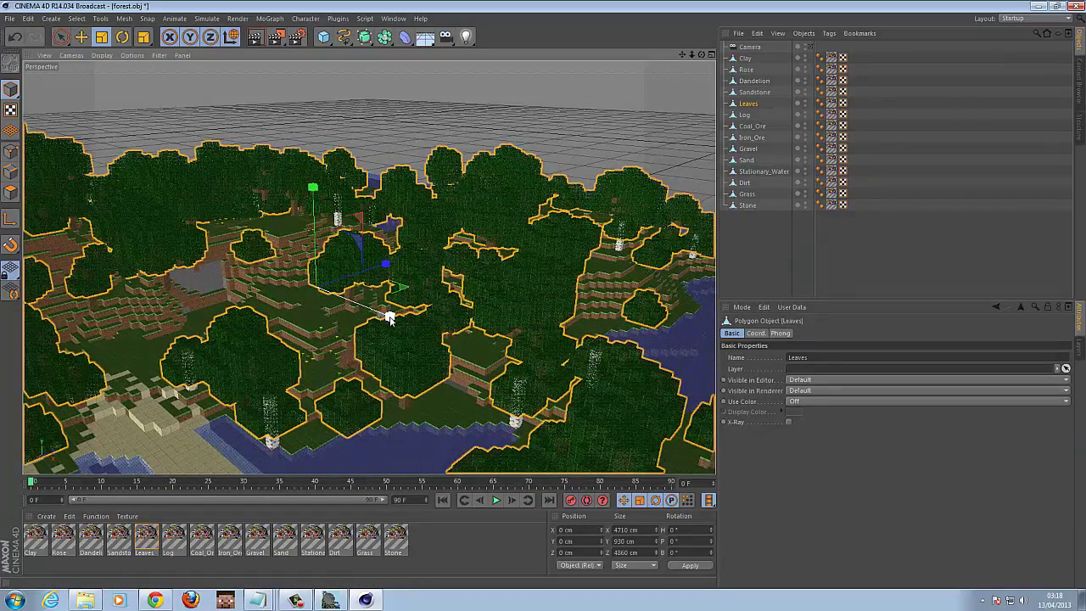
left_click_drag(303, 333, 381, 298)
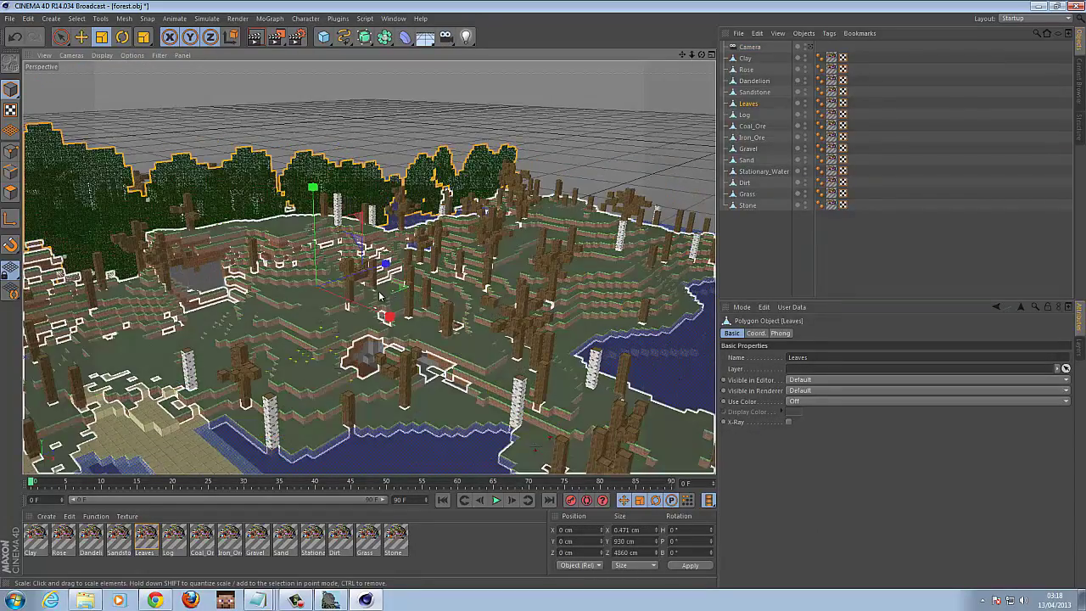
- Examine the grass terraces, bare log trunks and stone pit of the forest terrain from several distances
left_click(299, 276)
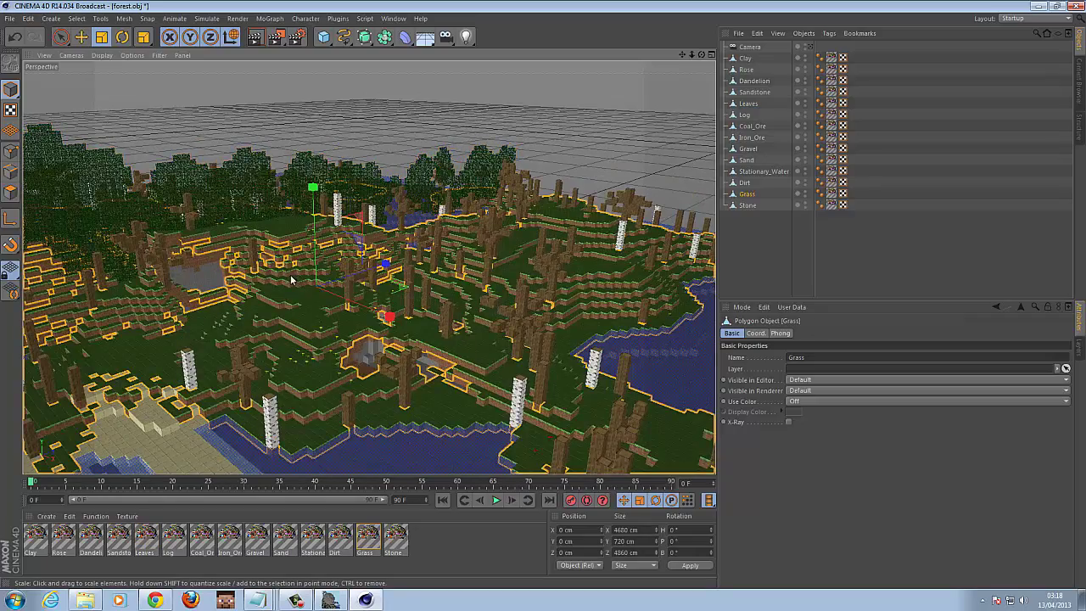
scroll(293, 280, "up", 3)
scroll(295, 287, "up", 2)
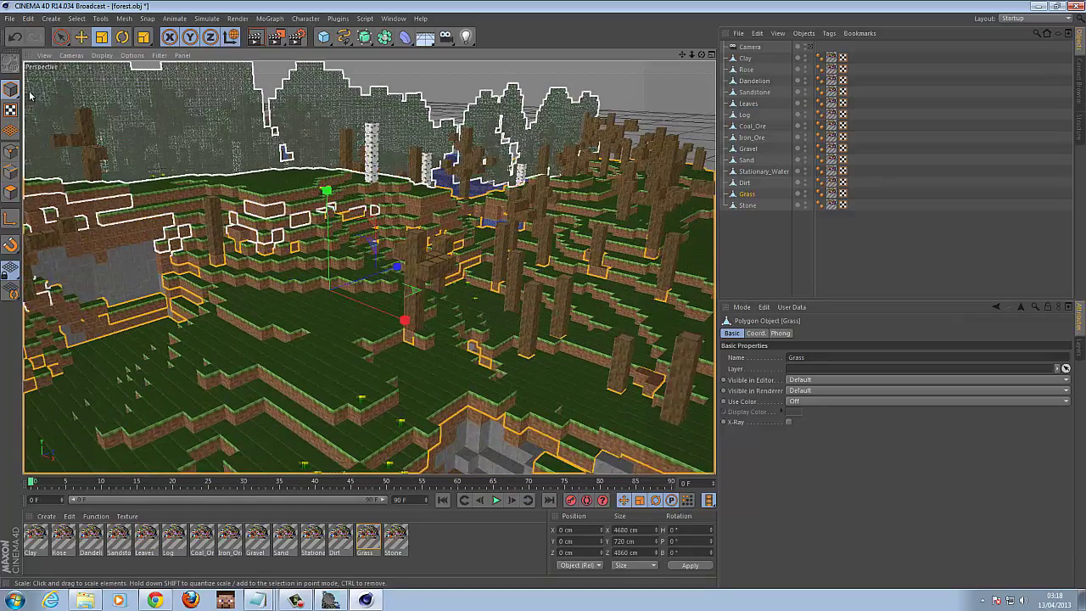
scroll(391, 318, "up", 5)
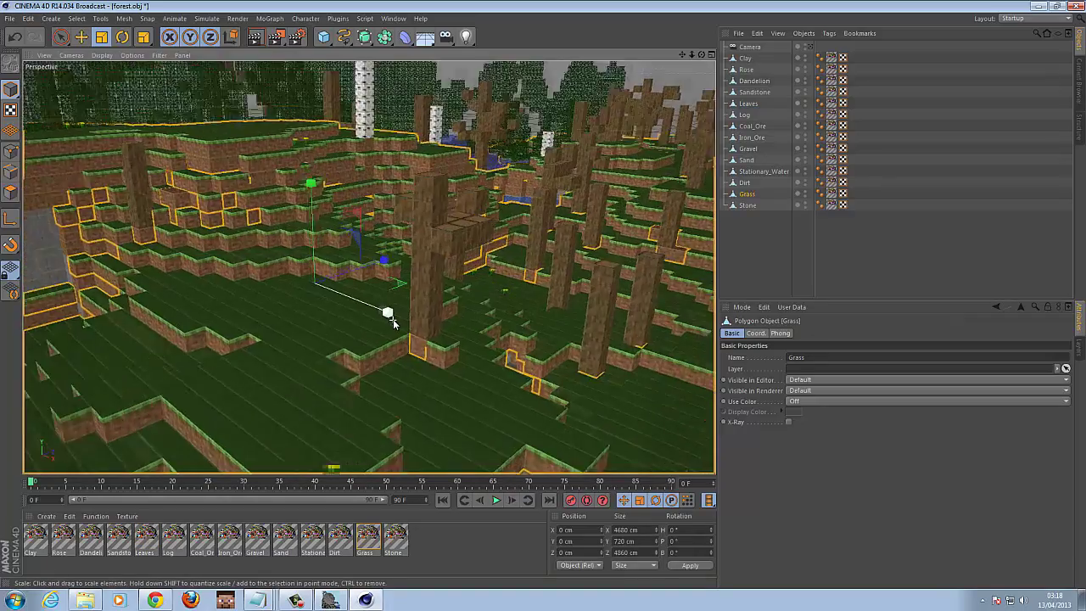
scroll(389, 303, "down", 8)
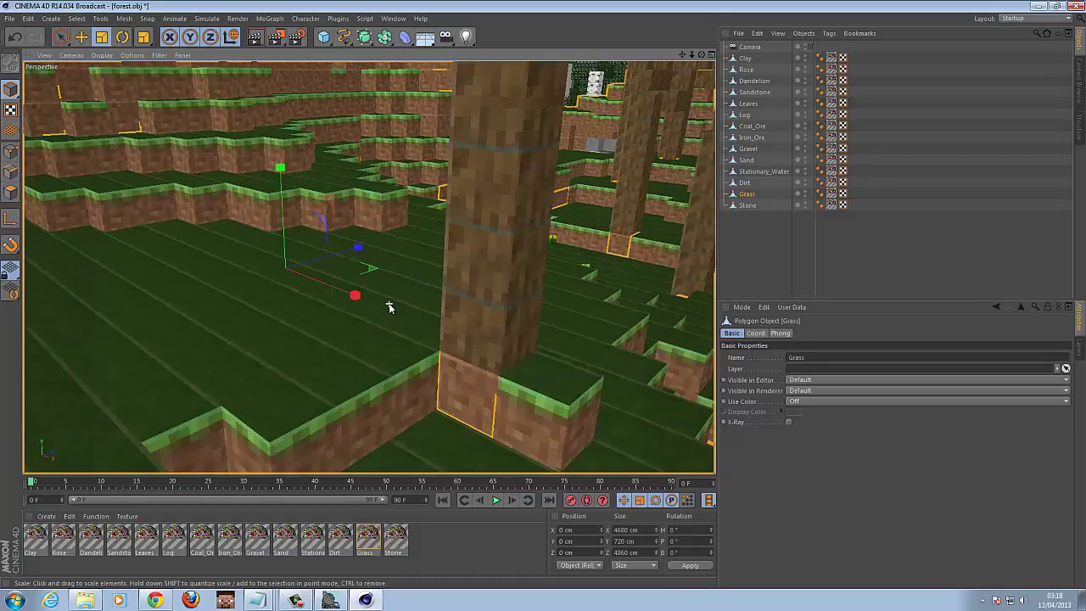
scroll(390, 307, "up", 3)
scroll(390, 307, "up", 6)
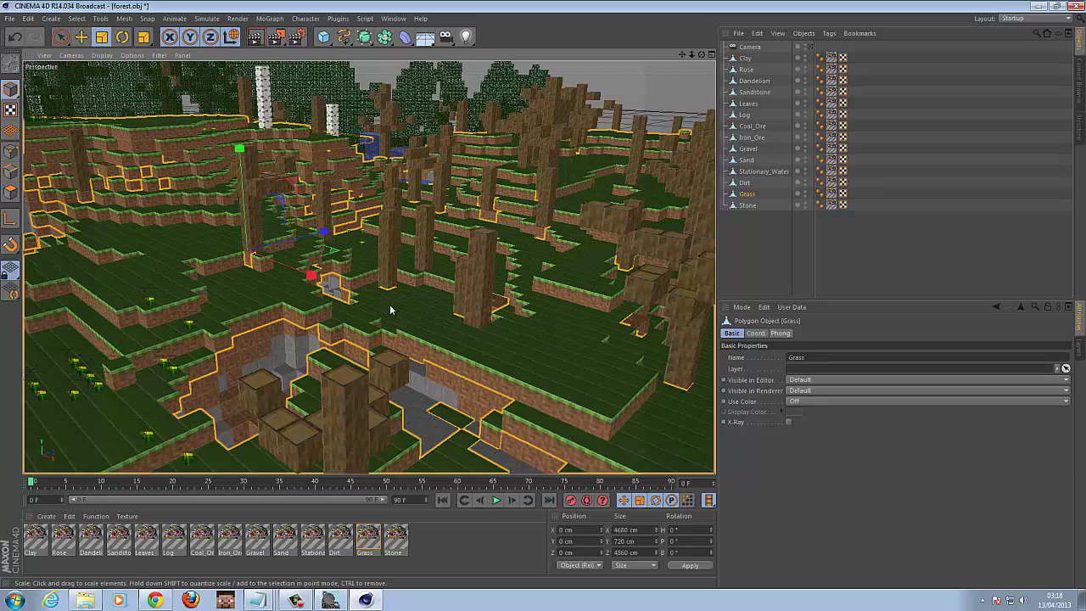
scroll(381, 322, "down", 3)
- Select all 14 materials and load the forest-RGB image from the Forest map folder into their Color channel
left_click_drag(433, 556, 26, 539)
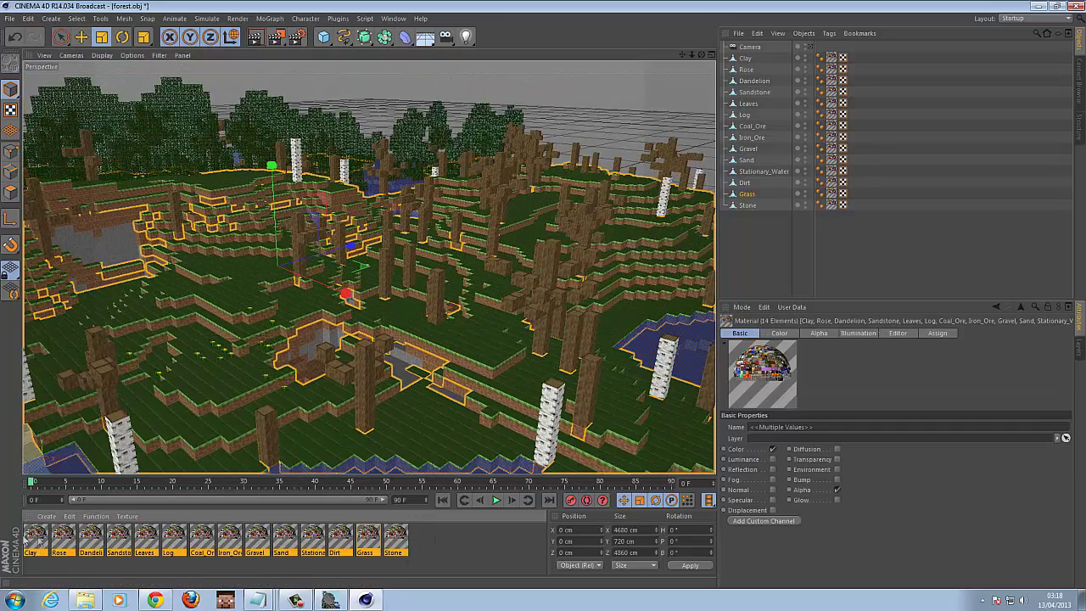
scroll(263, 374, "down", 5)
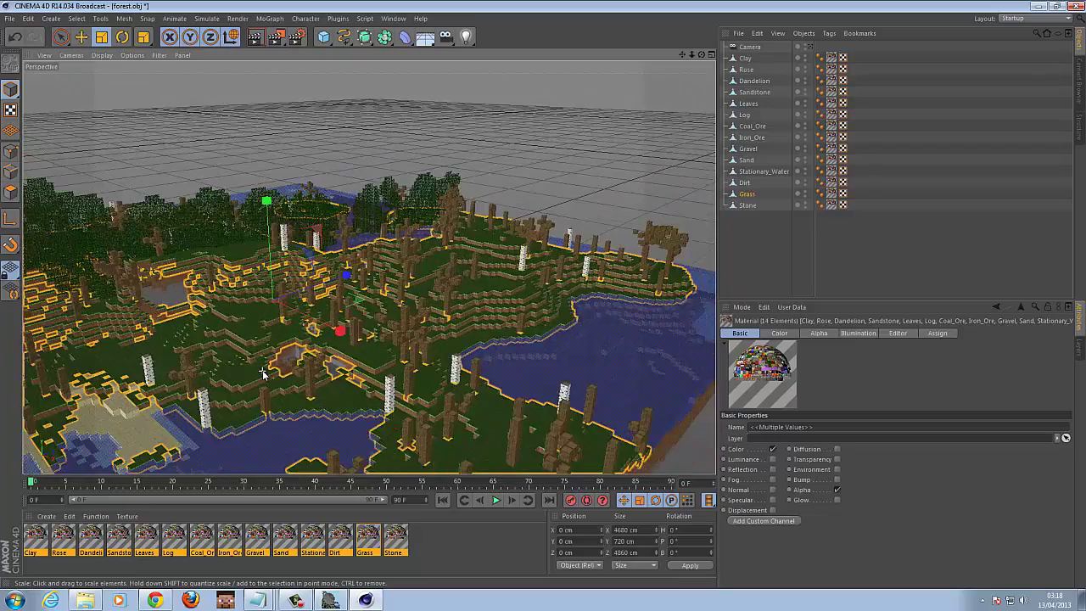
scroll(262, 371, "up", 2)
scroll(262, 370, "up", 8)
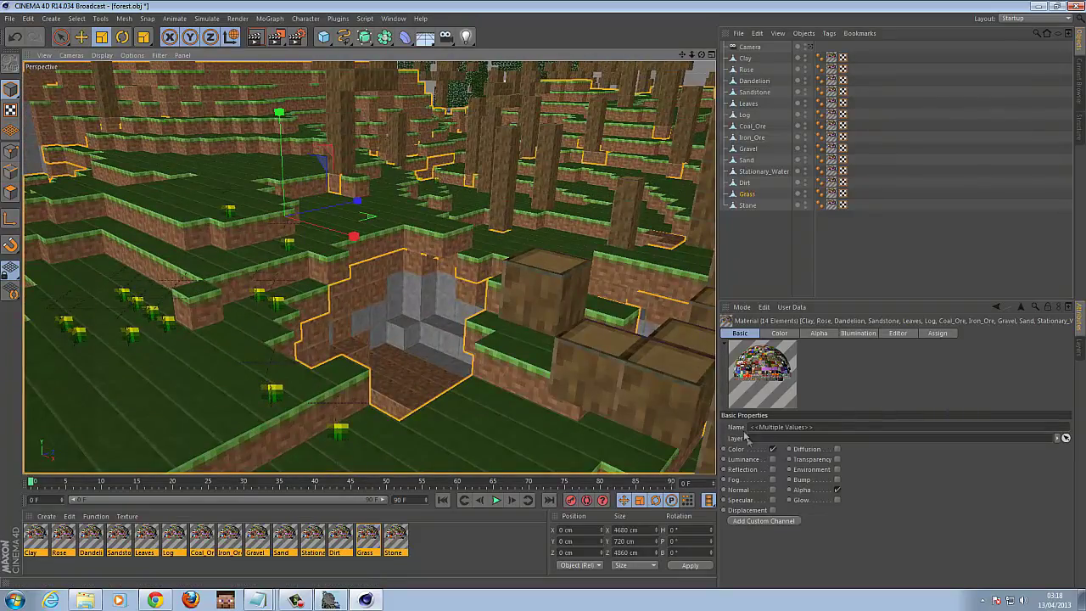
left_click(780, 333)
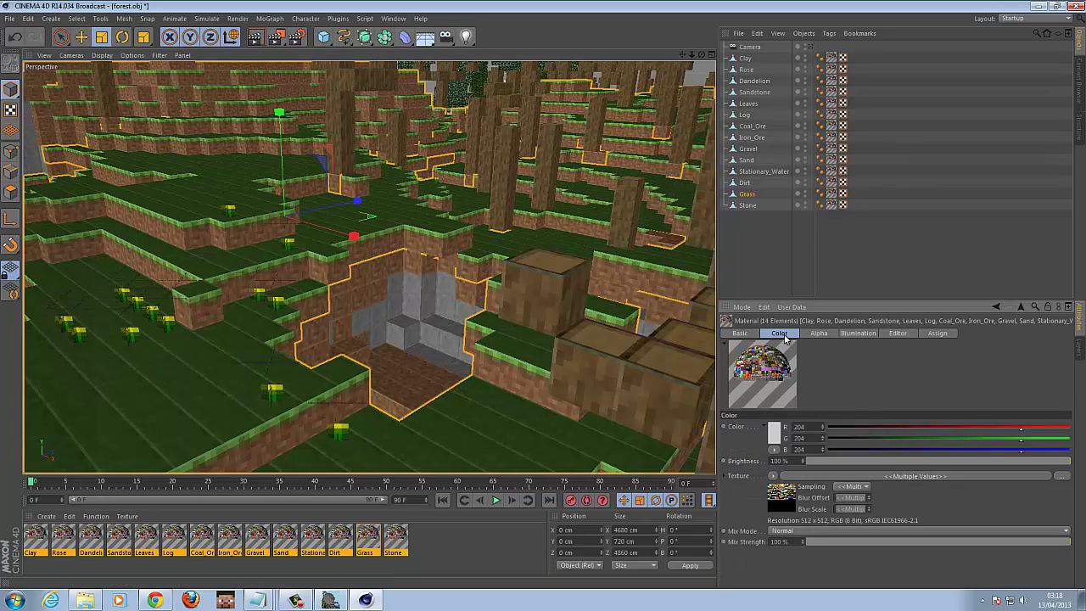
left_click(1061, 478)
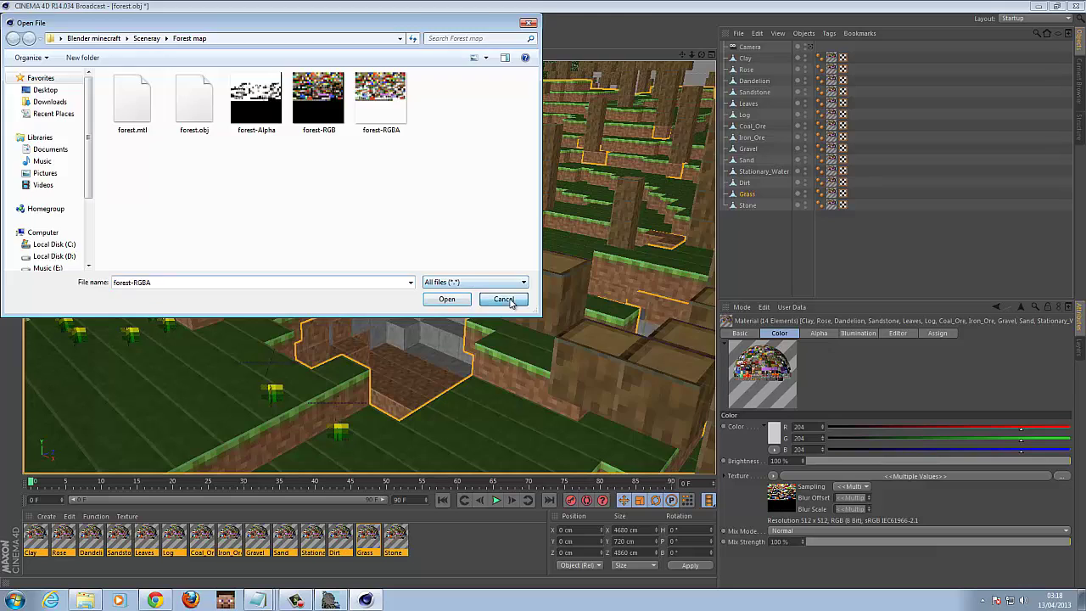
left_click(503, 300)
left_click(1058, 479)
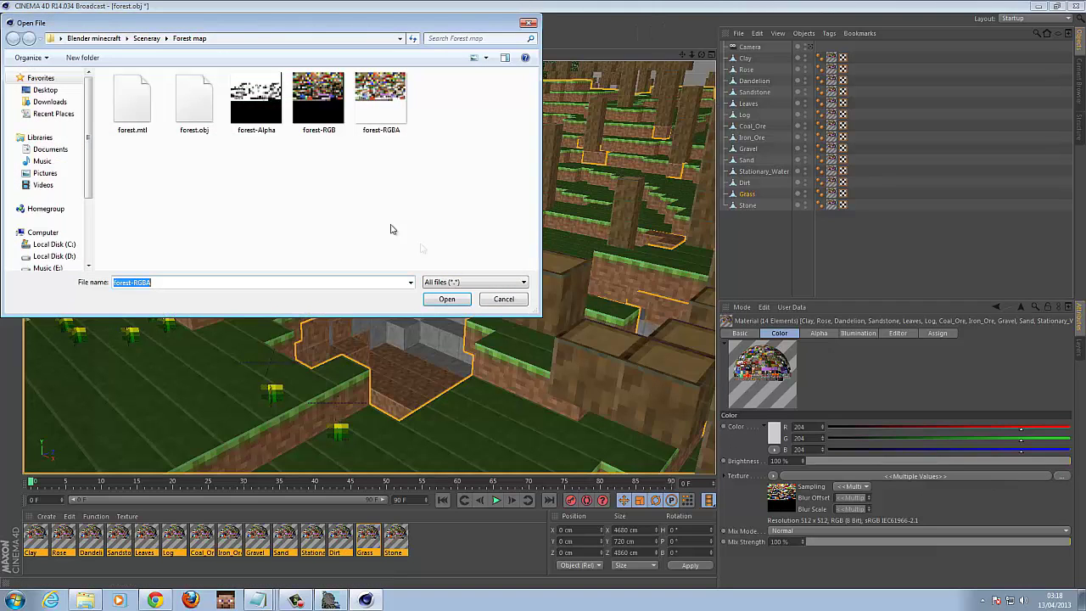
double_click(318, 128)
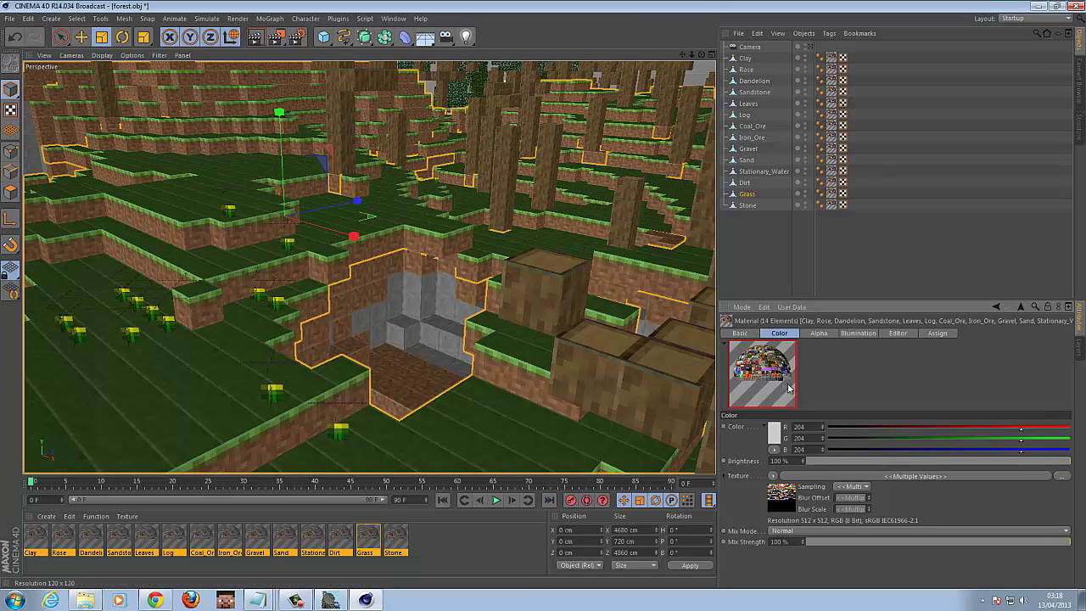
- Load the forest-RGB image into the selected materials' Alpha channel
left_click(817, 333)
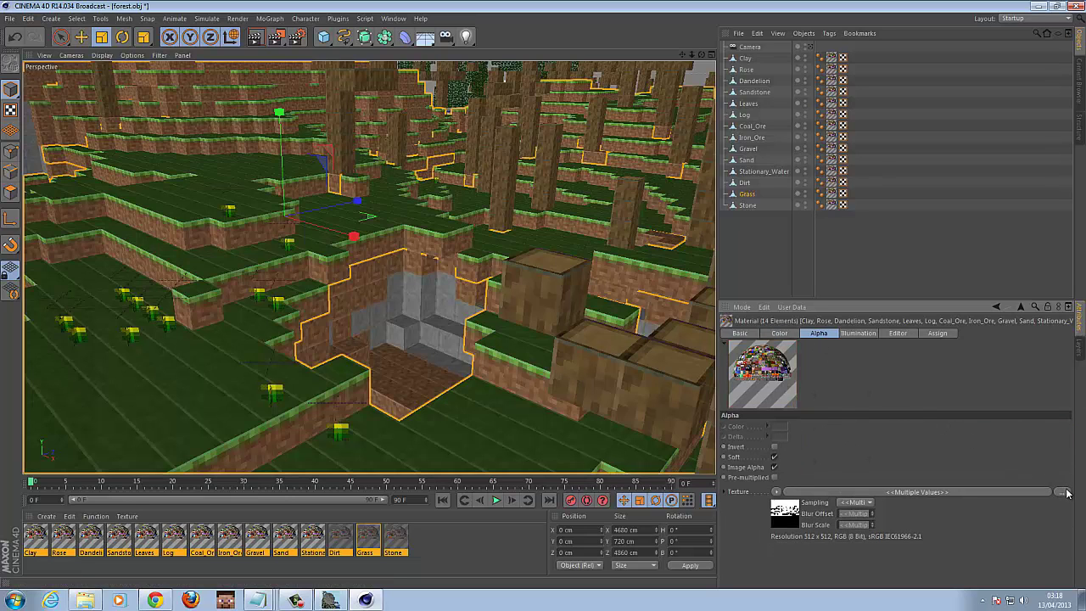
left_click(1061, 492)
double_click(319, 116)
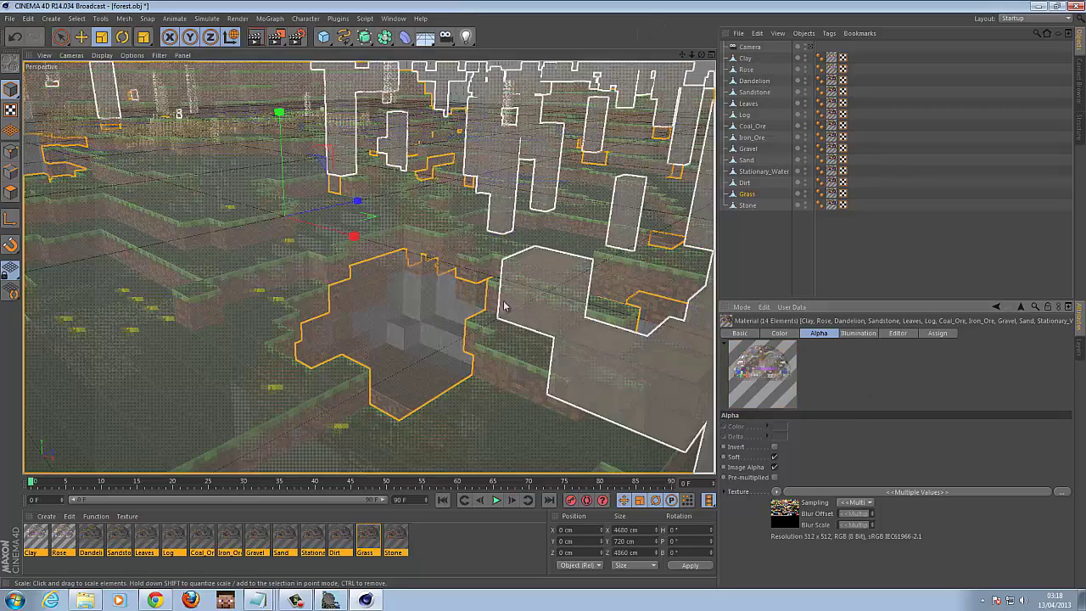
- Load the black-and-white forest-Alpha image into the selected materials' Alpha channel and check the terrain up close
scroll(451, 316, "down", 8)
scroll(449, 331, "down", 5)
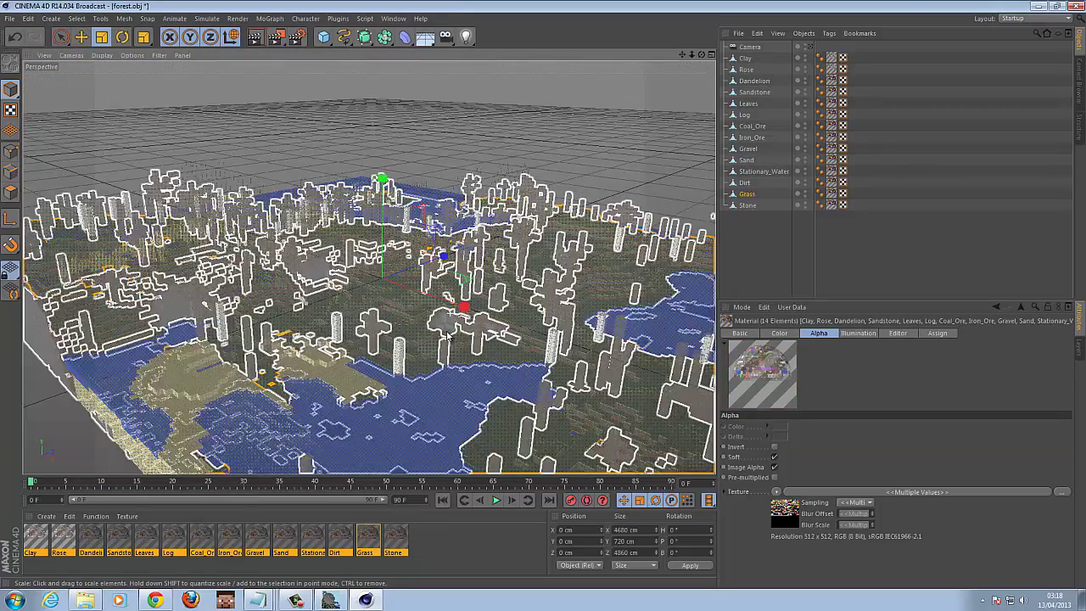
left_click(1062, 493)
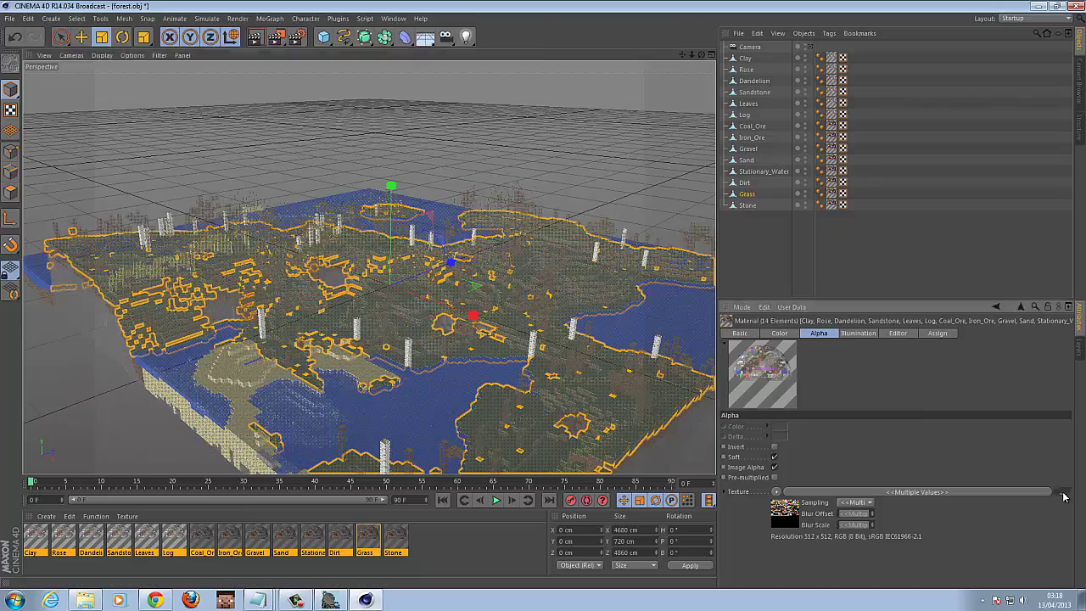
double_click(381, 102)
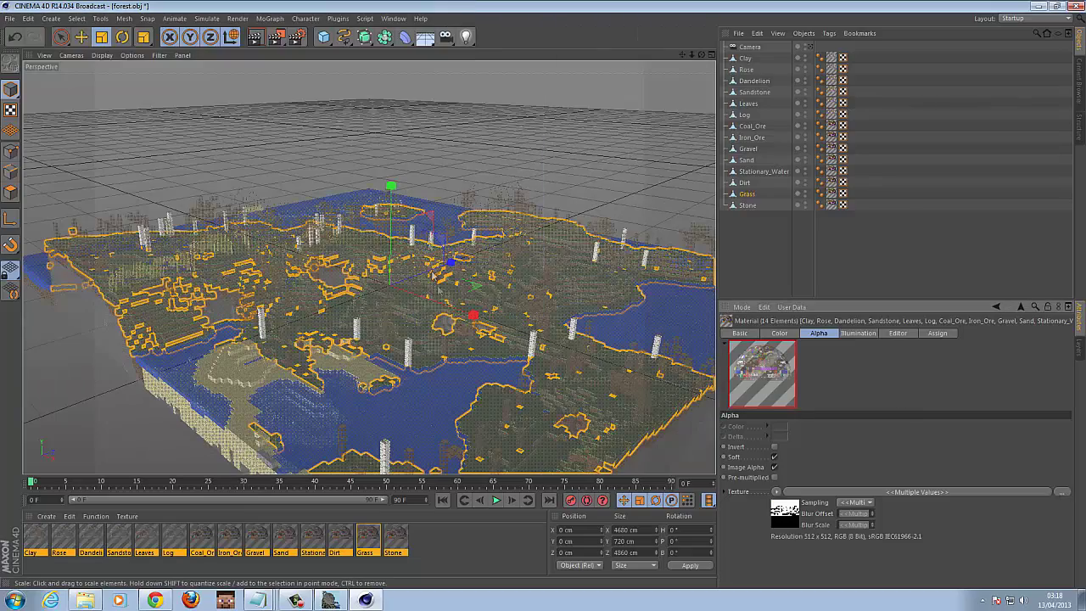
scroll(591, 354, "up", 5)
scroll(591, 354, "up", 5)
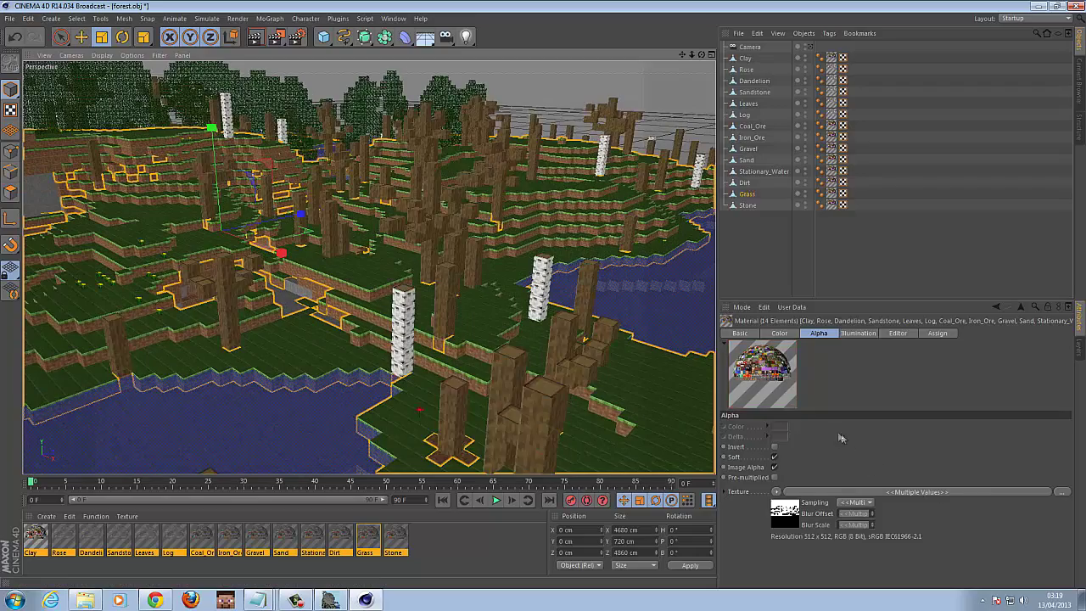
scroll(516, 361, "up", 10)
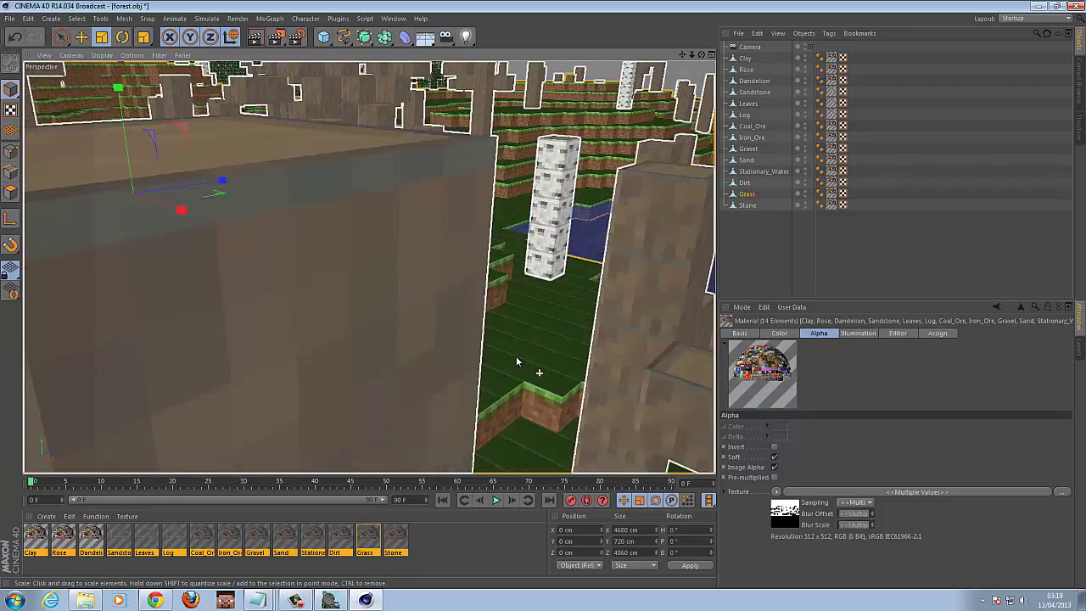
- Render the perspective view of the forest terrain several times to check the textured logs, grass and water
scroll(508, 358, "up", 10)
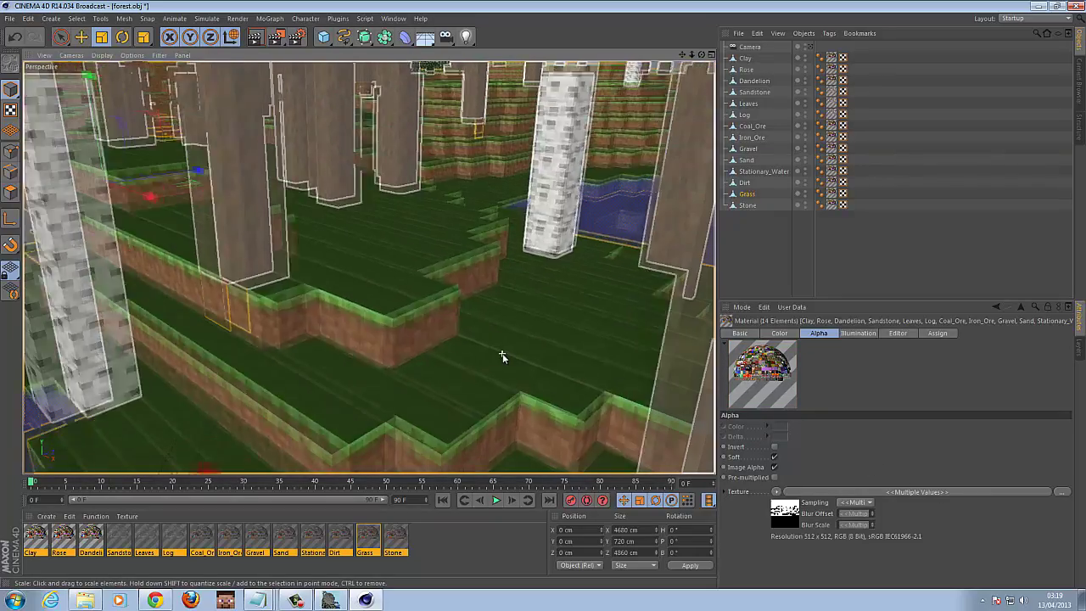
scroll(502, 353, "down", 10)
left_click(255, 41)
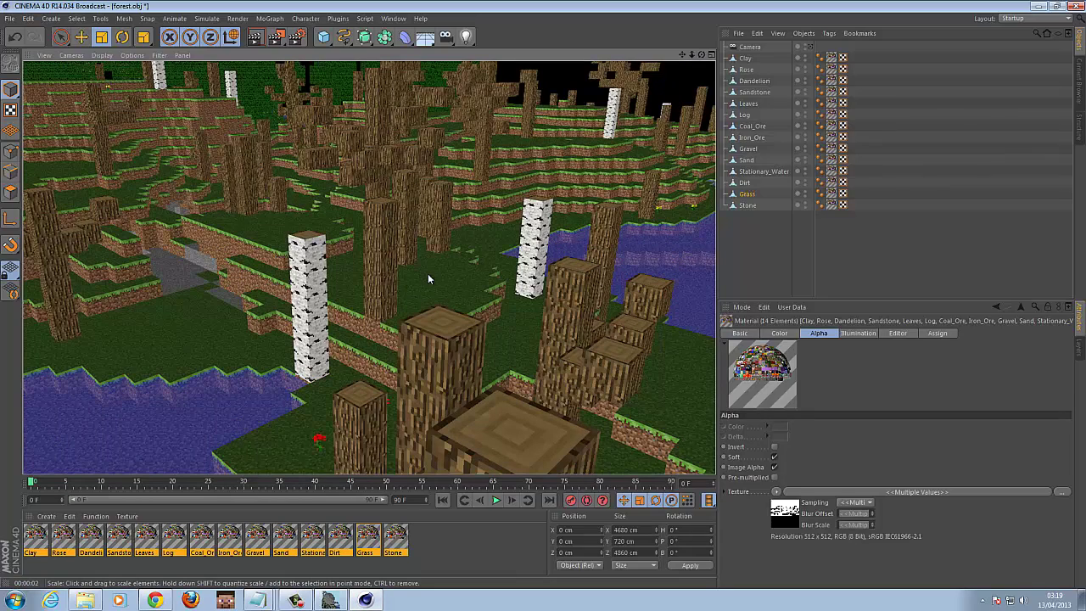
left_click(255, 41)
left_click(254, 39)
left_click(254, 39)
left_click(497, 248)
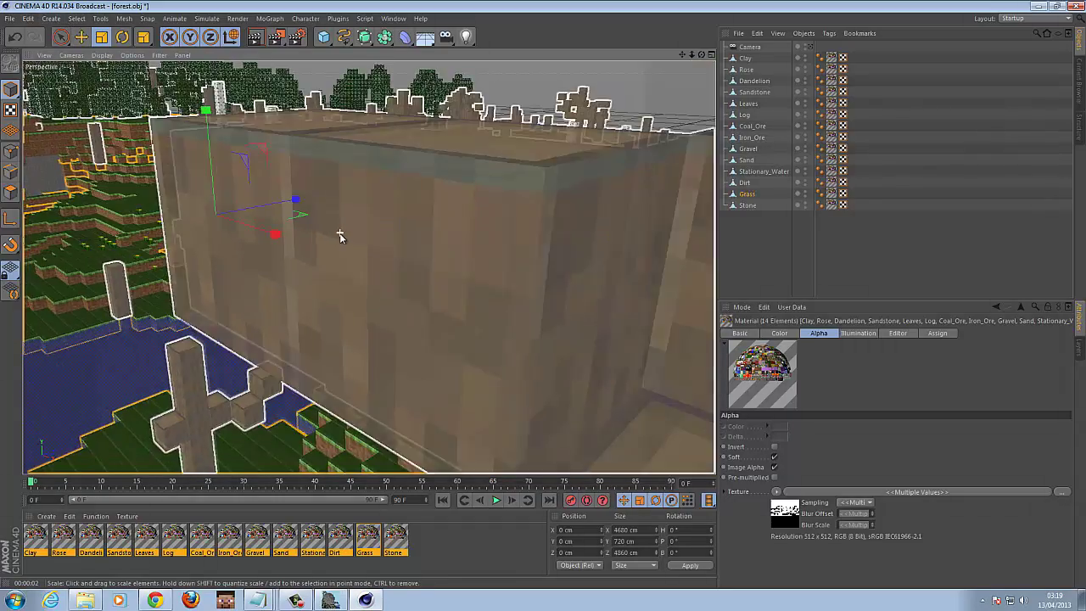
- Add a Sky object to the scene and set its Use Color option to Automatic
scroll(339, 237, "down", 5)
left_click(54, 21)
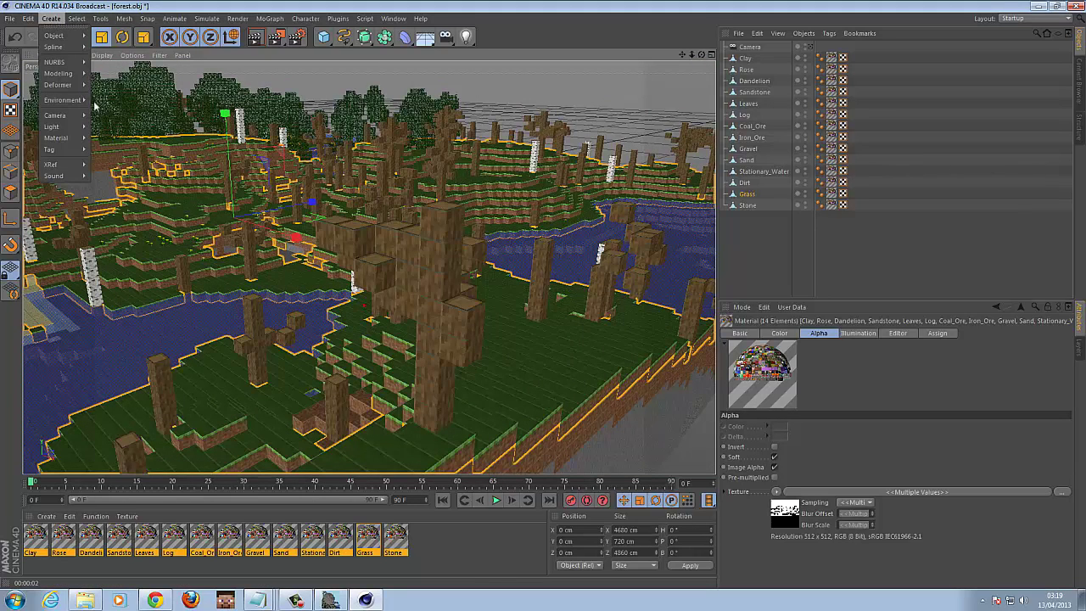
mouse_move(81, 103)
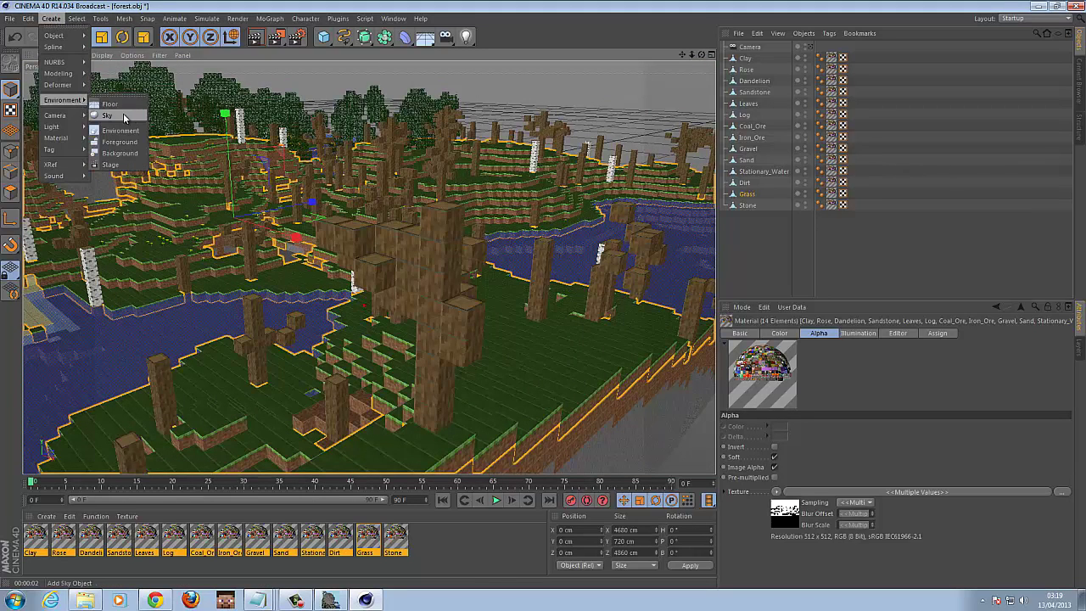
left_click(119, 116)
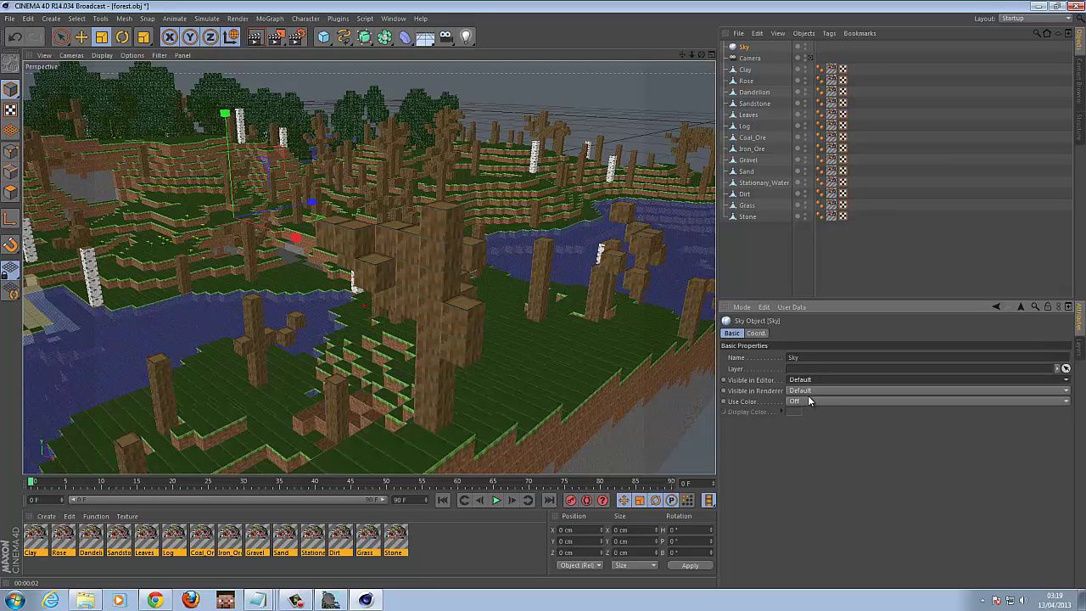
left_click(809, 401)
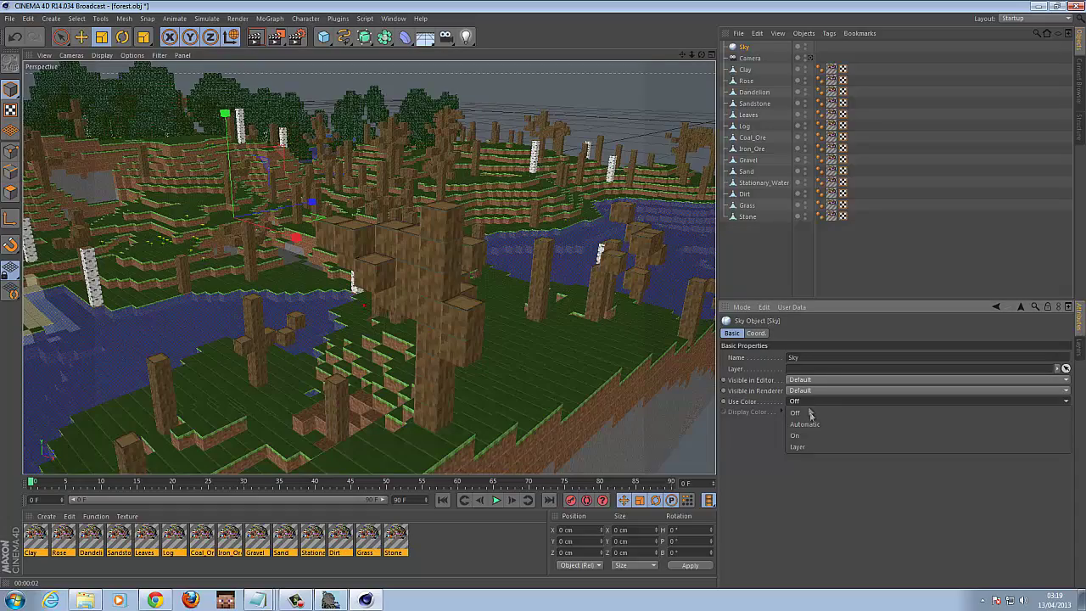
left_click(807, 423)
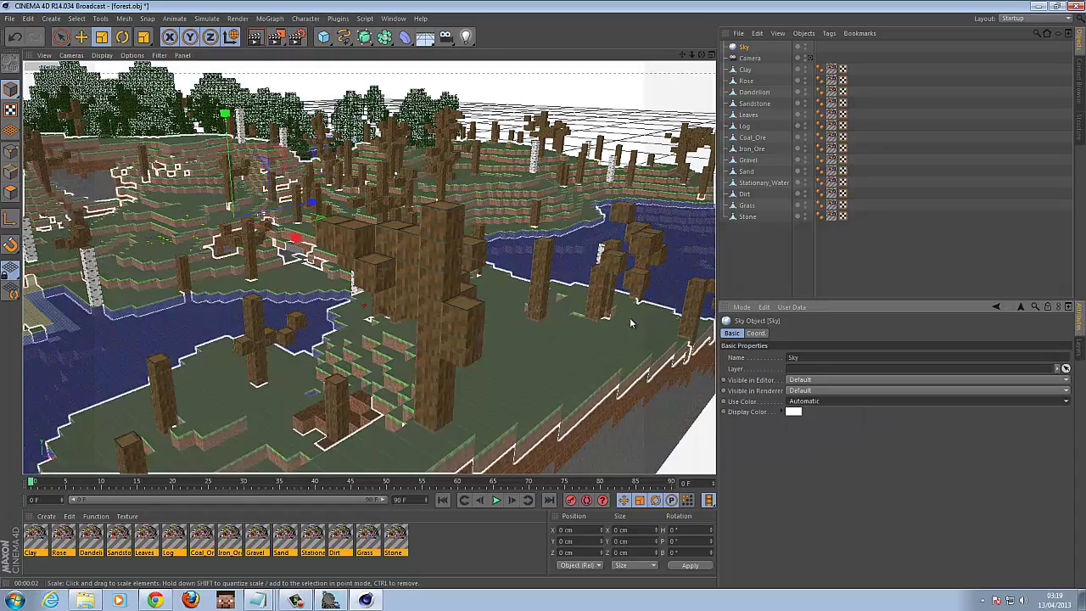
- Render a wider view of the terrain against the sky, select the Grass object and frame the whole scene
scroll(620, 246, "up", 2)
scroll(616, 280, "down", 8)
scroll(616, 280, "up", 5)
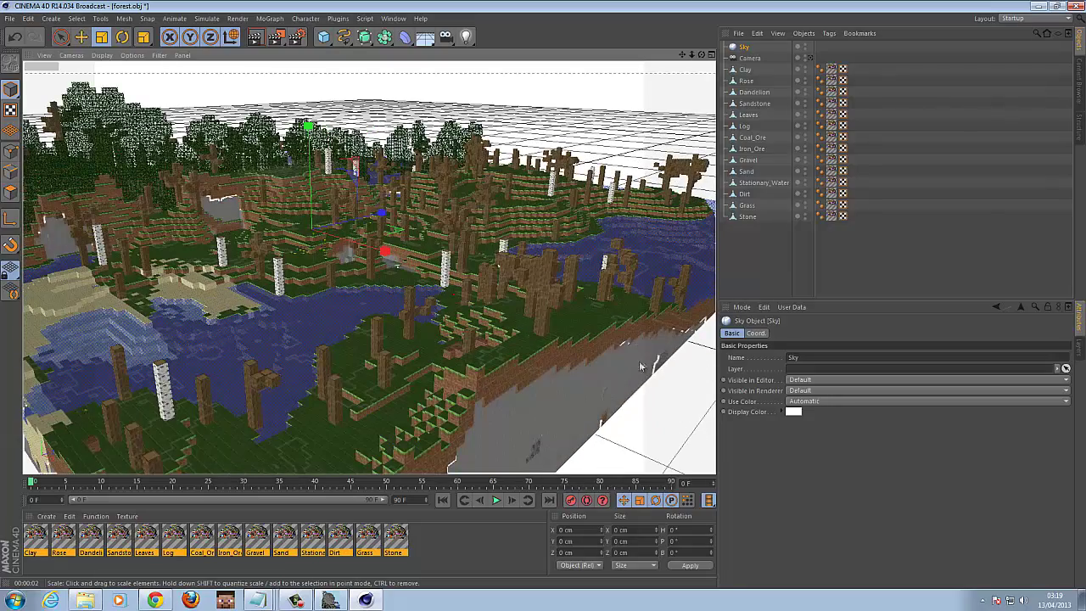
left_click(257, 37)
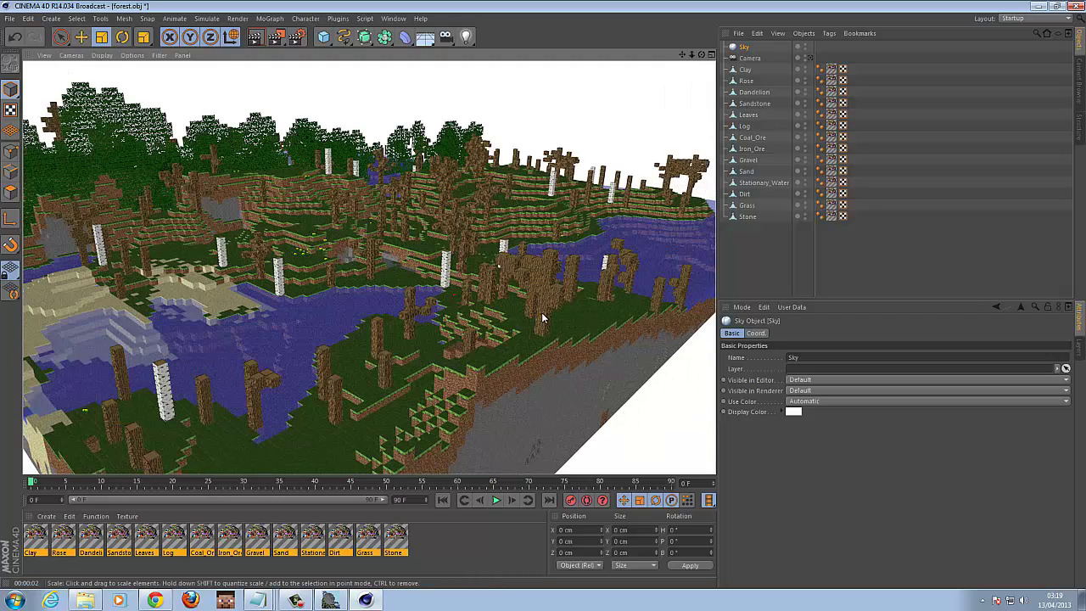
left_click(524, 298)
left_click_drag(524, 299, 501, 294)
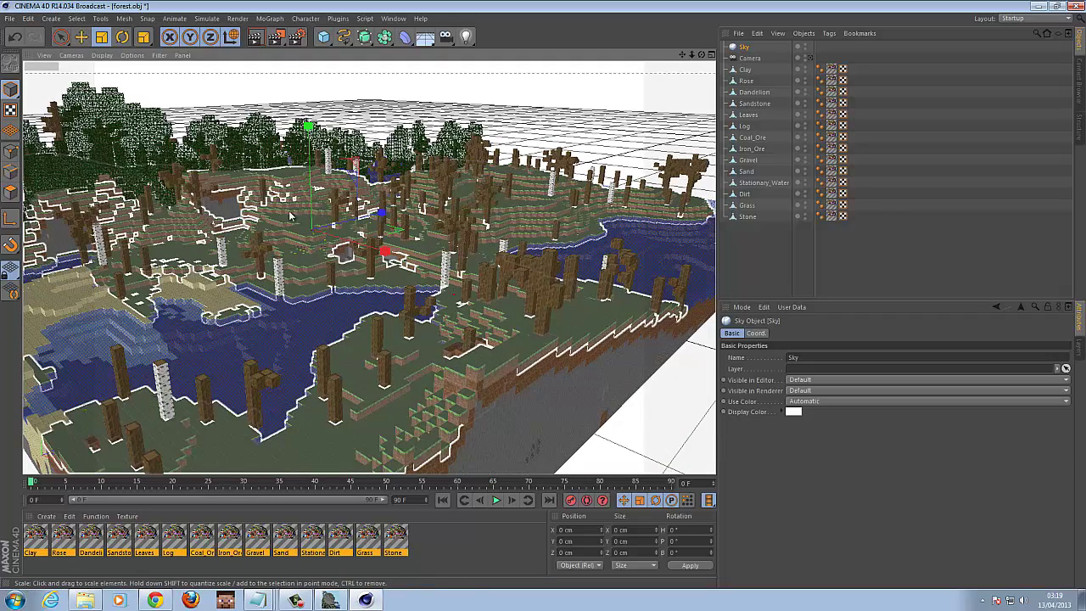
left_click(746, 206)
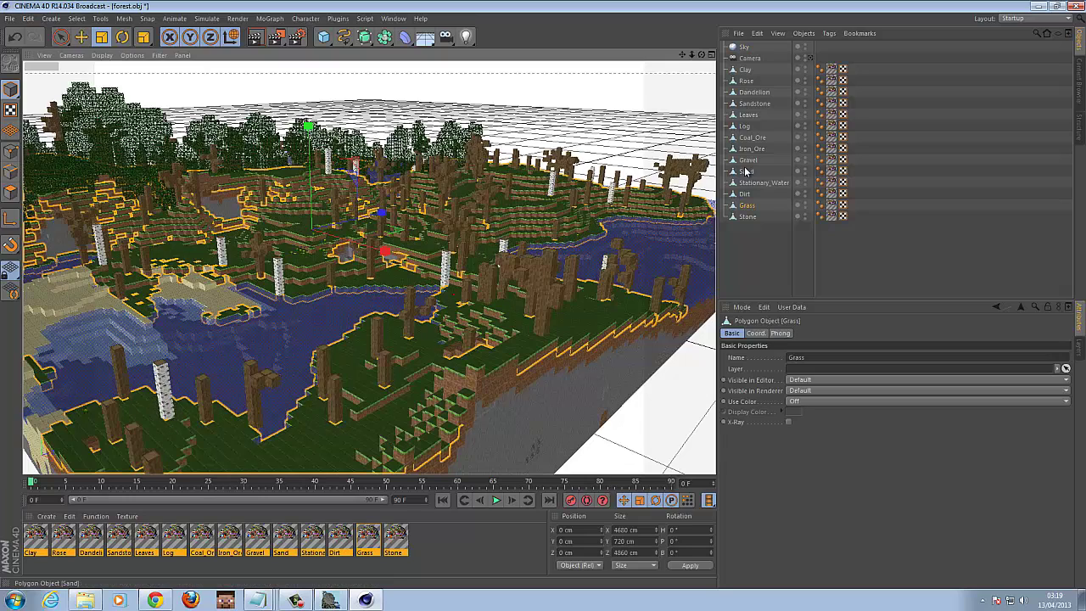
key("h")
double_click(745, 46)
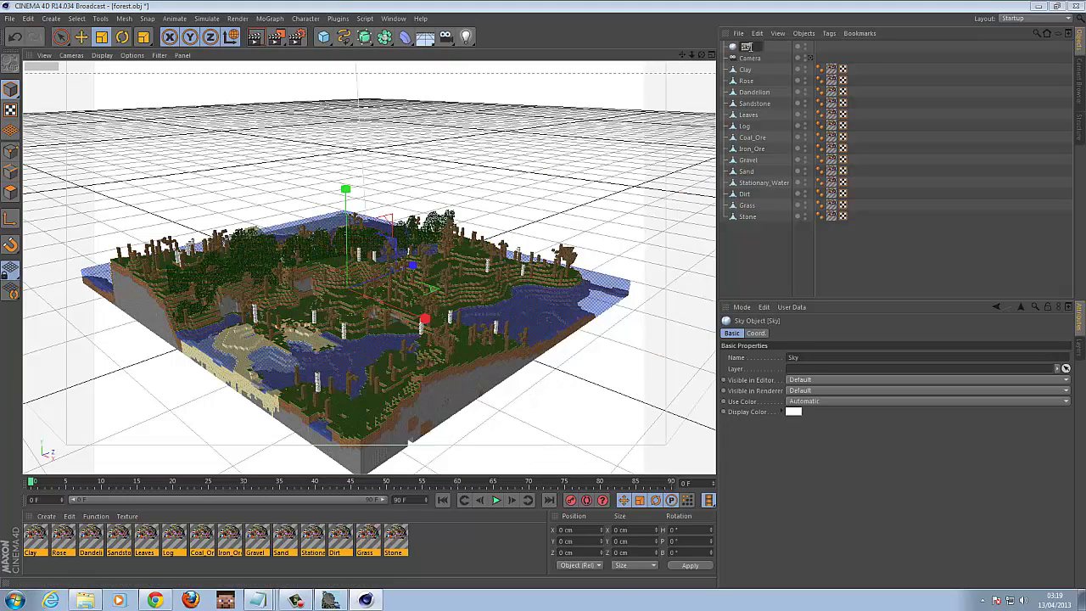
left_click(731, 48)
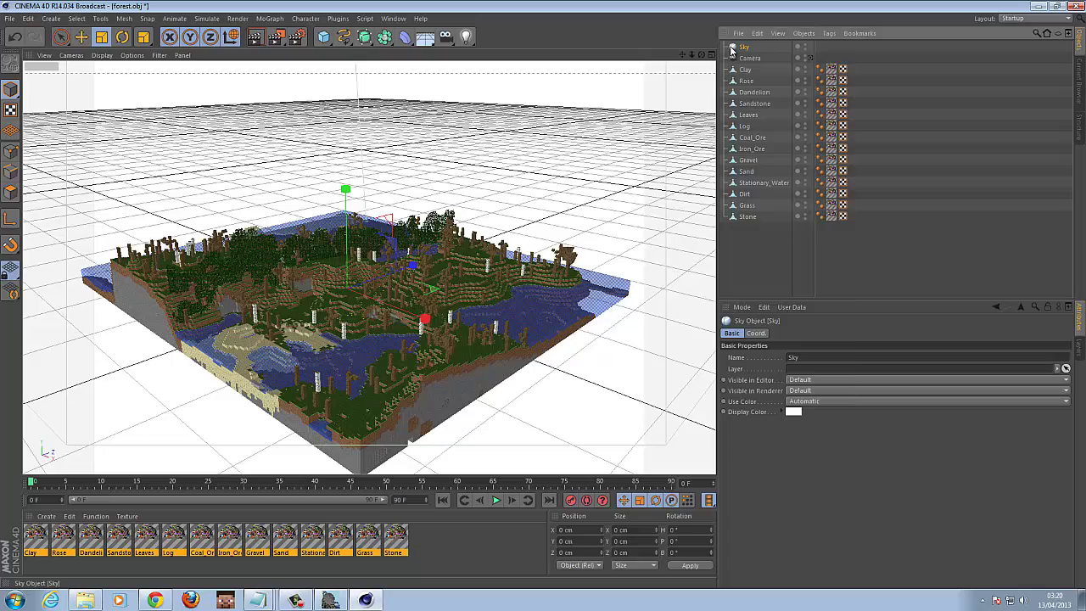
right_click(733, 51)
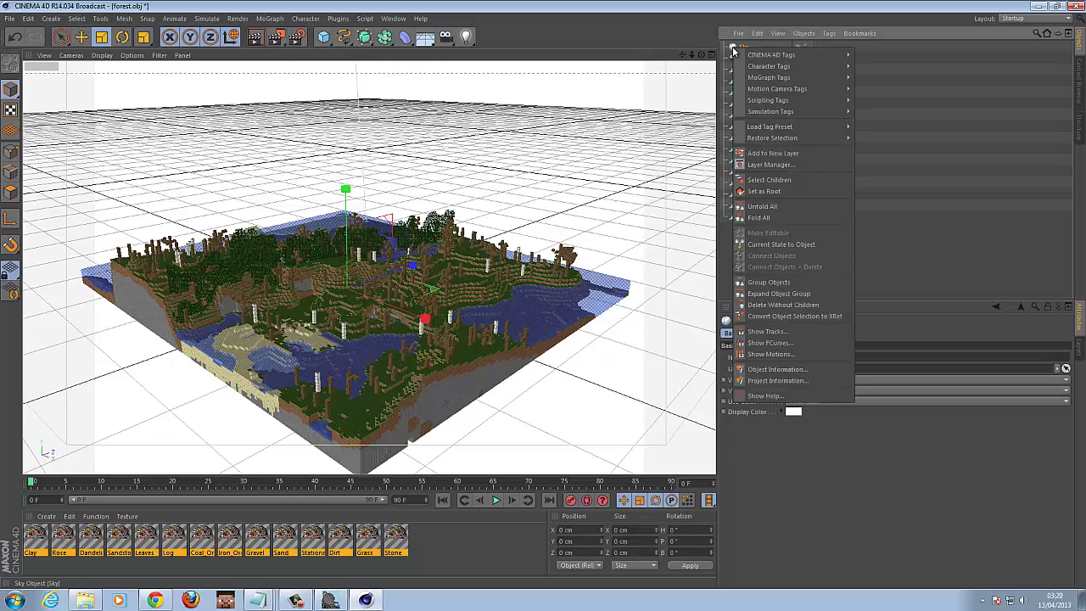
left_click(731, 46)
- Select the Log object, activate Live Selection and inspect the tree trunks from near and far
left_click(398, 300)
scroll(399, 300, "up", 4)
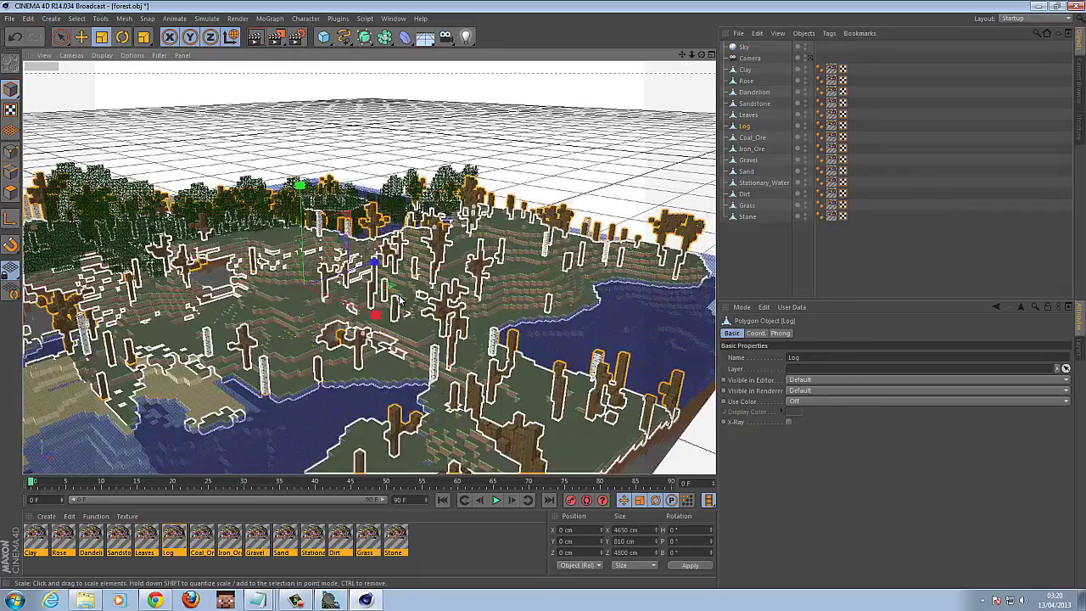
scroll(401, 303, "up", 6)
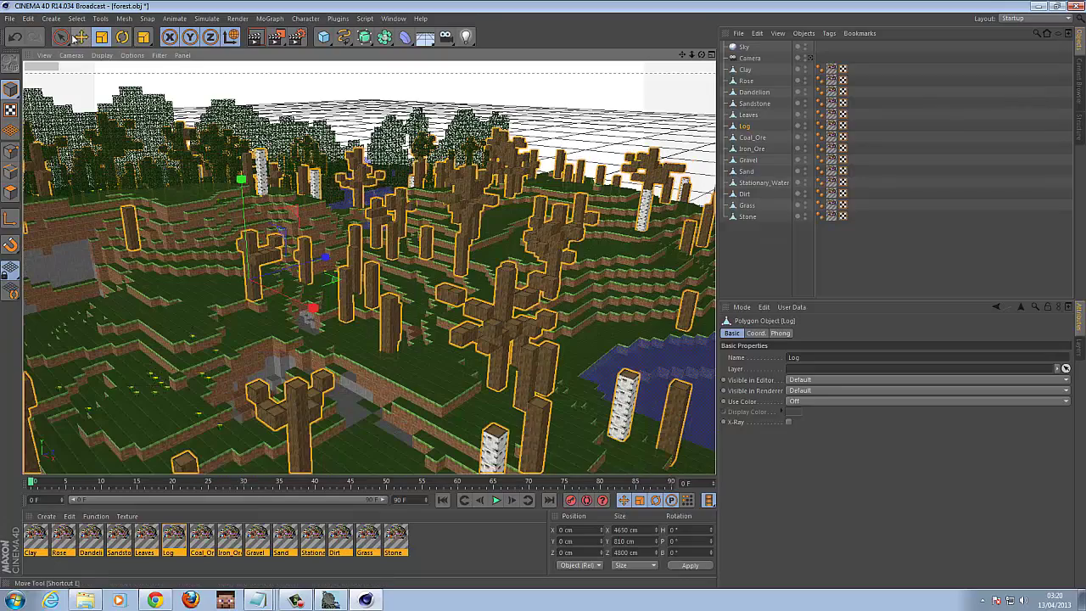
left_click(60, 36)
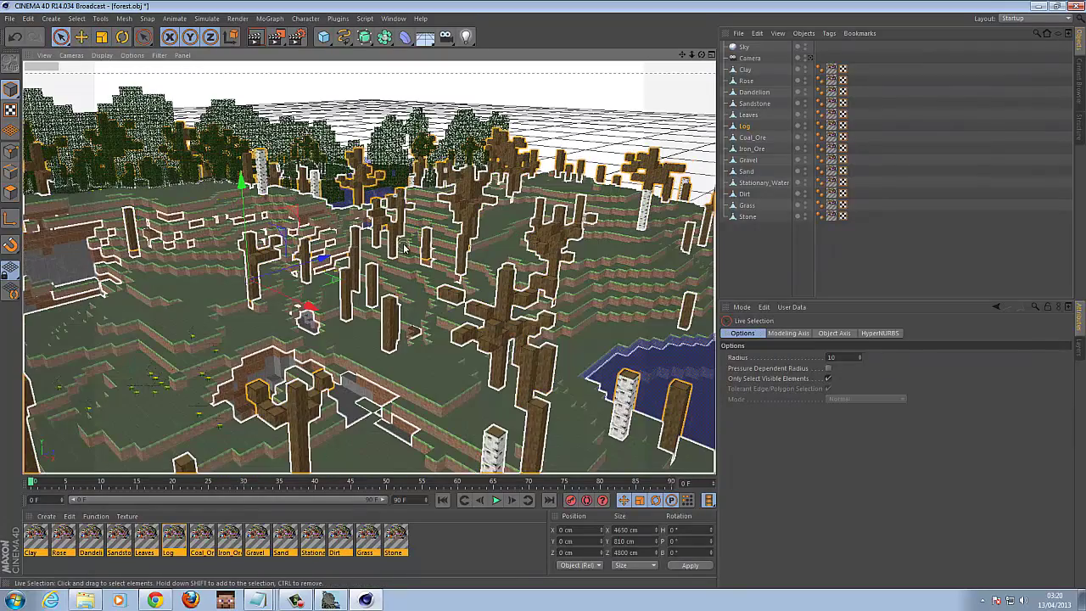
scroll(407, 272, "down", 8)
scroll(394, 254, "up", 8)
key("w")
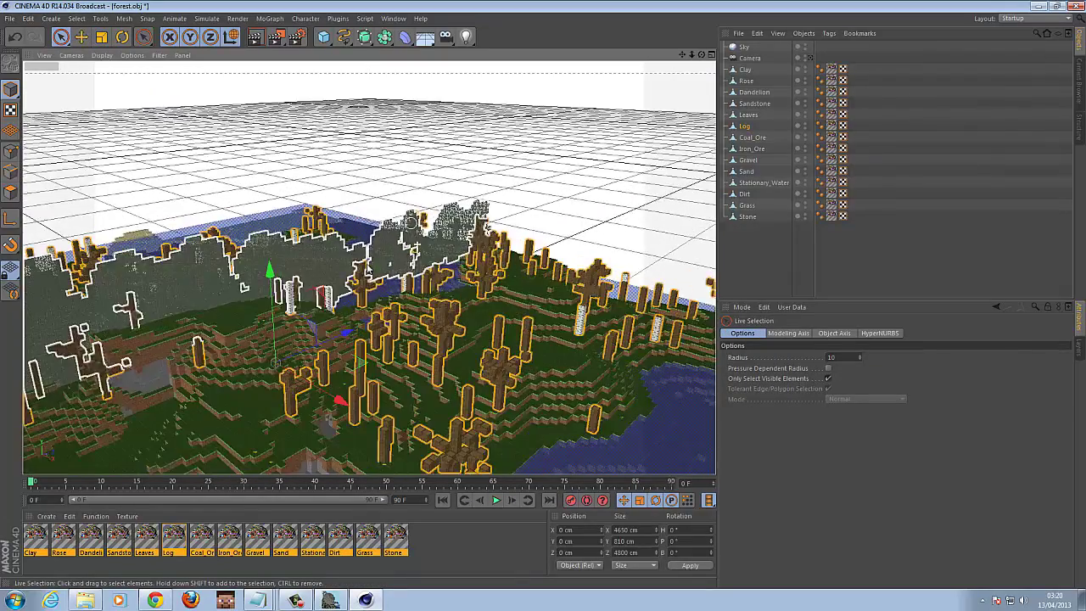
scroll(364, 266, "down", 8)
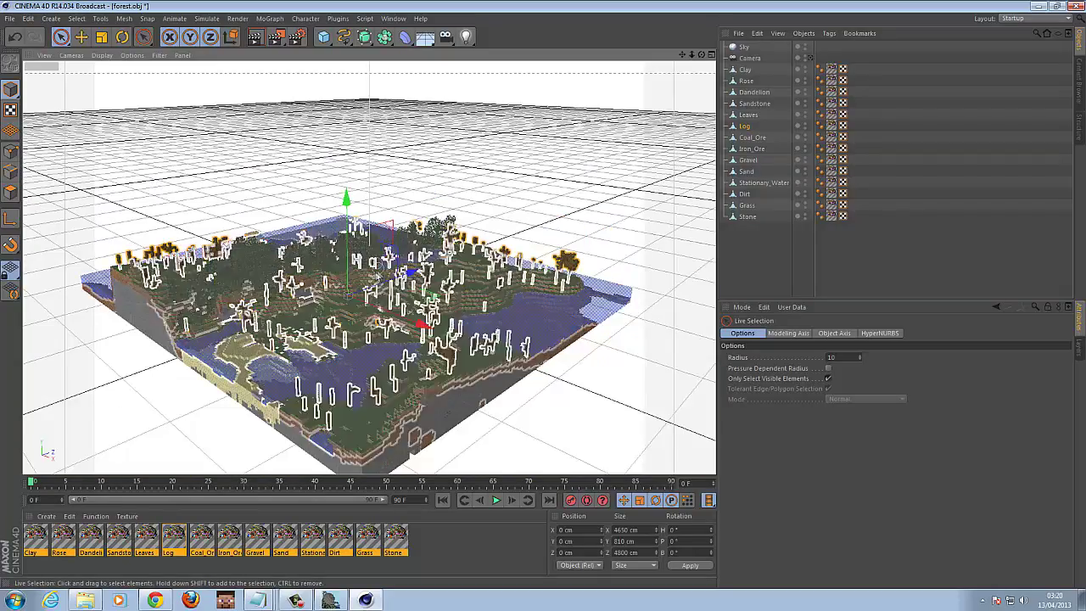
scroll(366, 271, "up", 8)
scroll(366, 273, "up", 5)
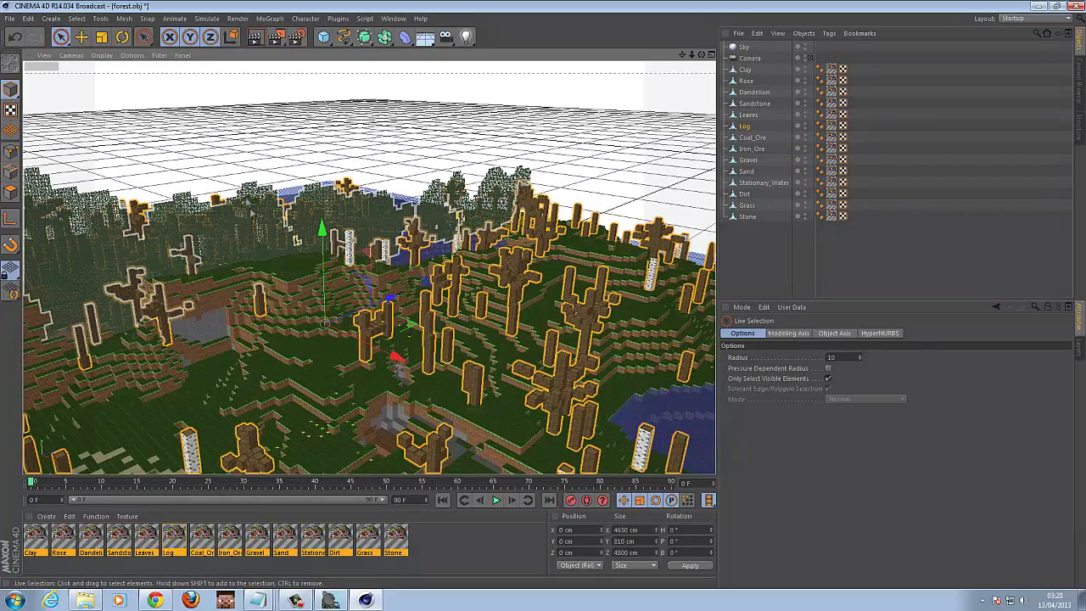
- Rotate the Log object freely about several axes to about H 745°, P -168° and B -186°
left_click(101, 37)
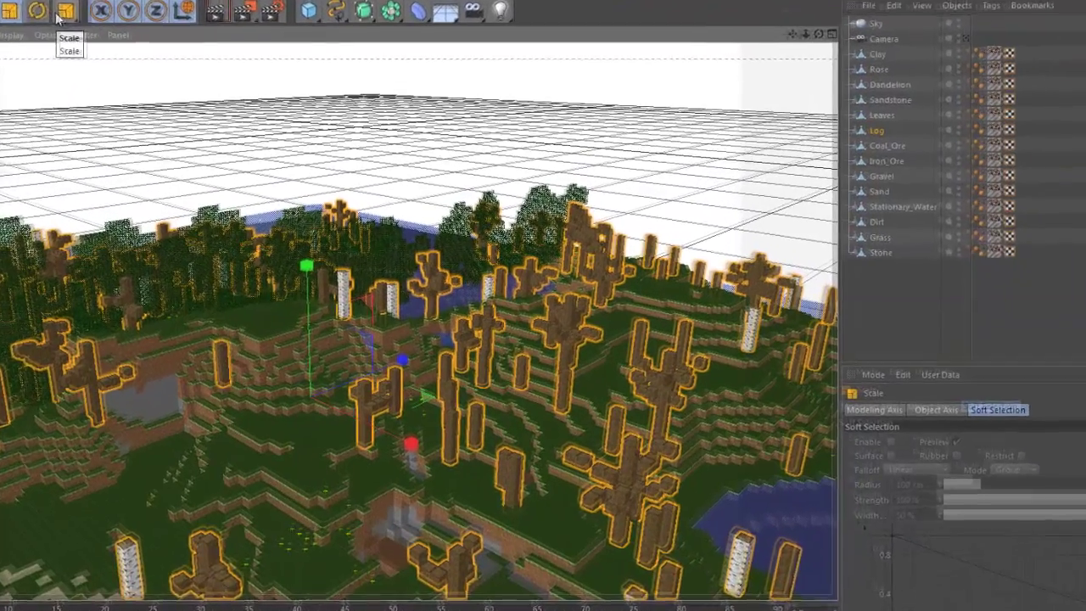
left_click(121, 39)
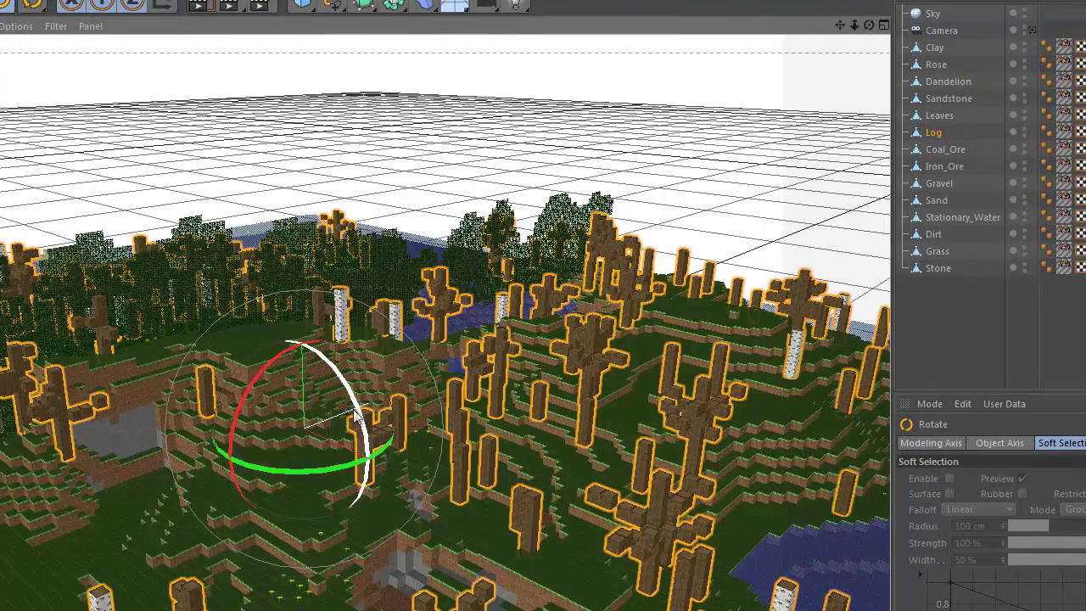
left_click_drag(354, 409, 274, 432)
left_click_drag(270, 482, 310, 176)
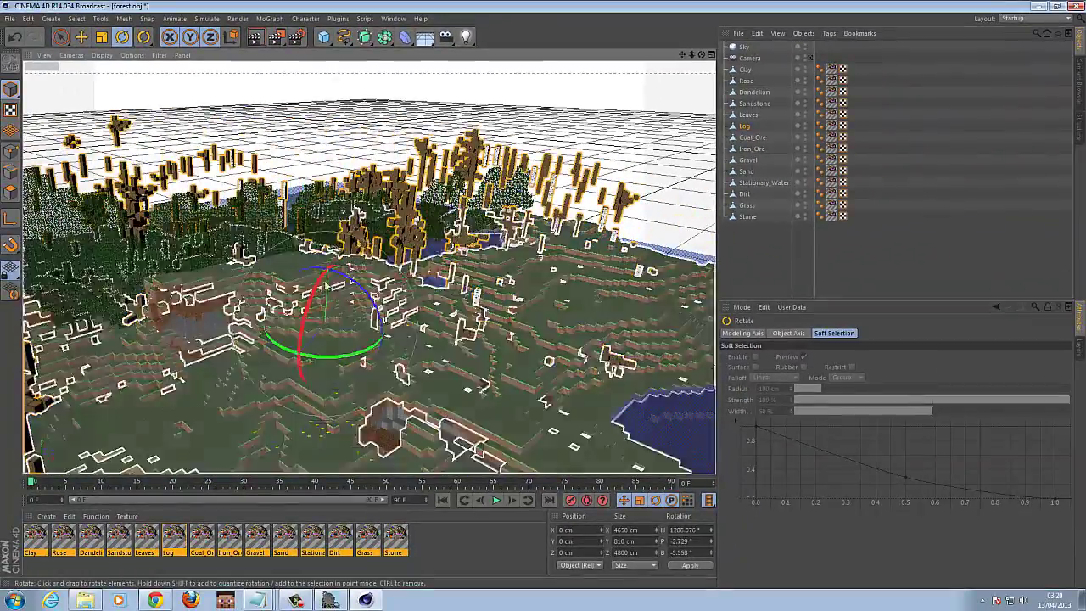
mouse_move(325, 286)
left_mouse_down()
mouse_move(546, 299)
mouse_move(509, 331)
mouse_move(319, 269)
left_mouse_up()
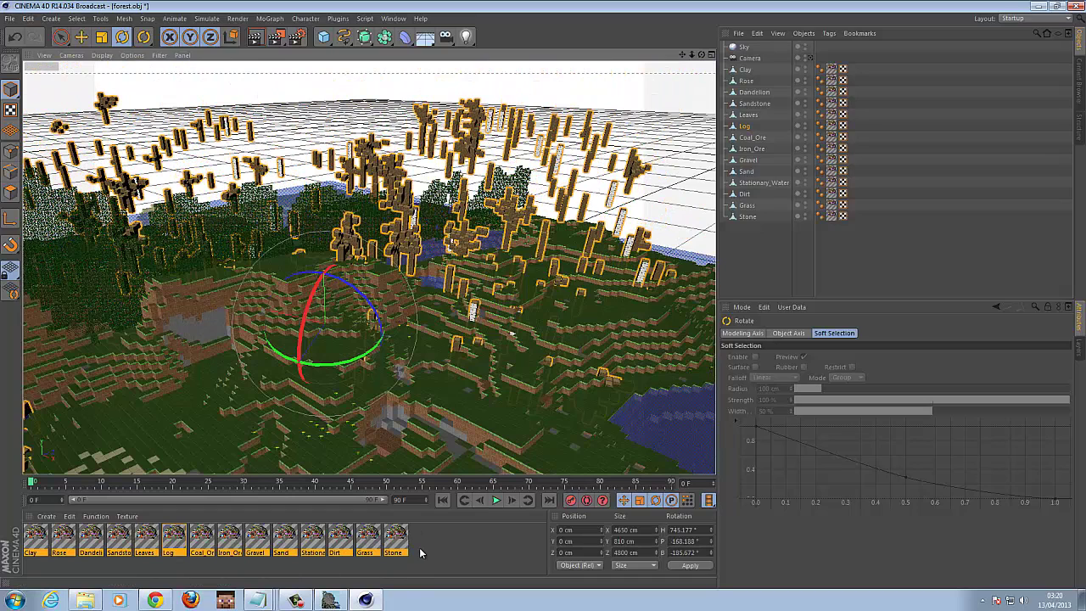